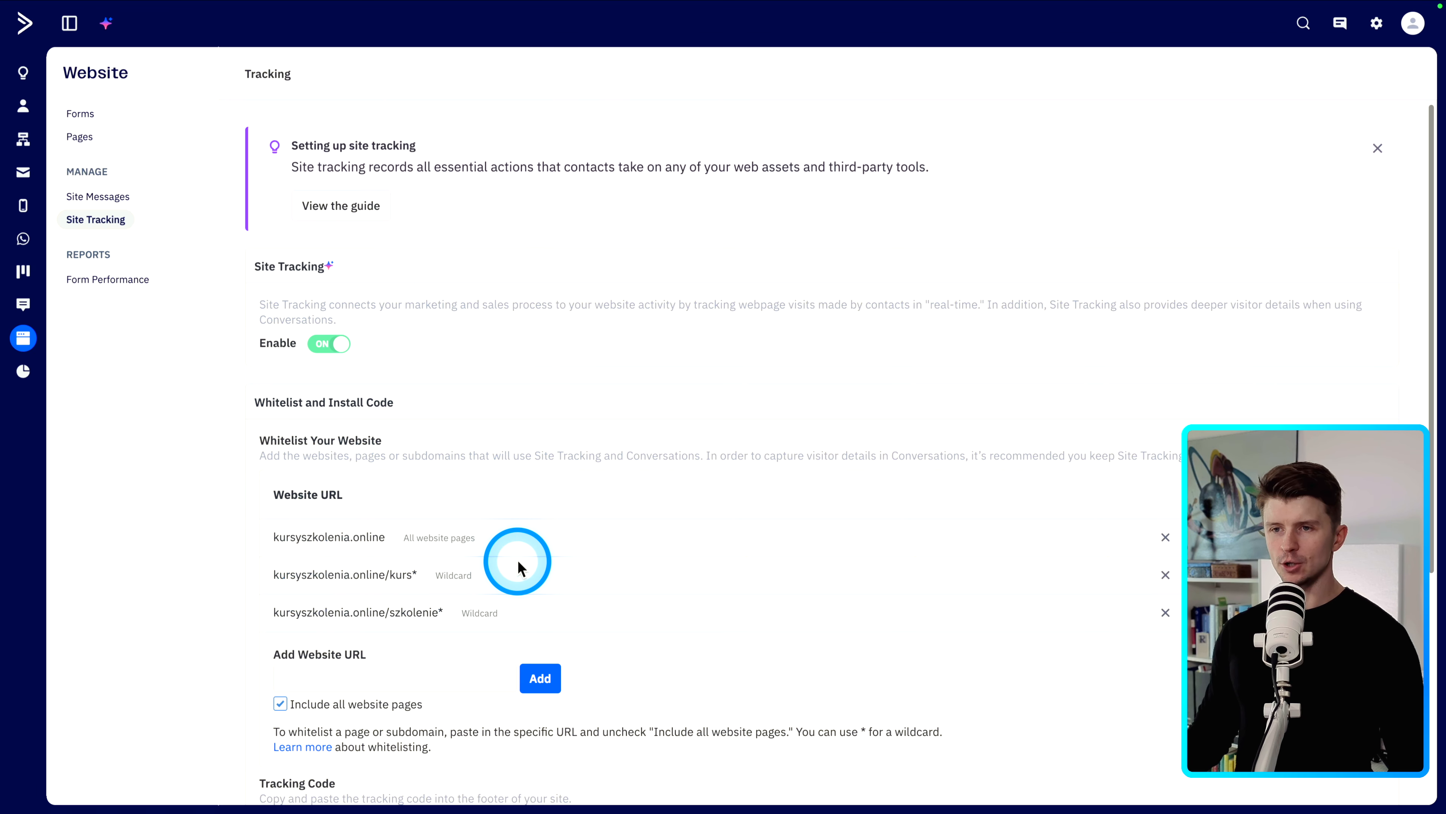
- Review the site tracking whitelist and the ActiveCampaign for WooCommerce plugin configuration settings
scroll(513, 542, down, 5)
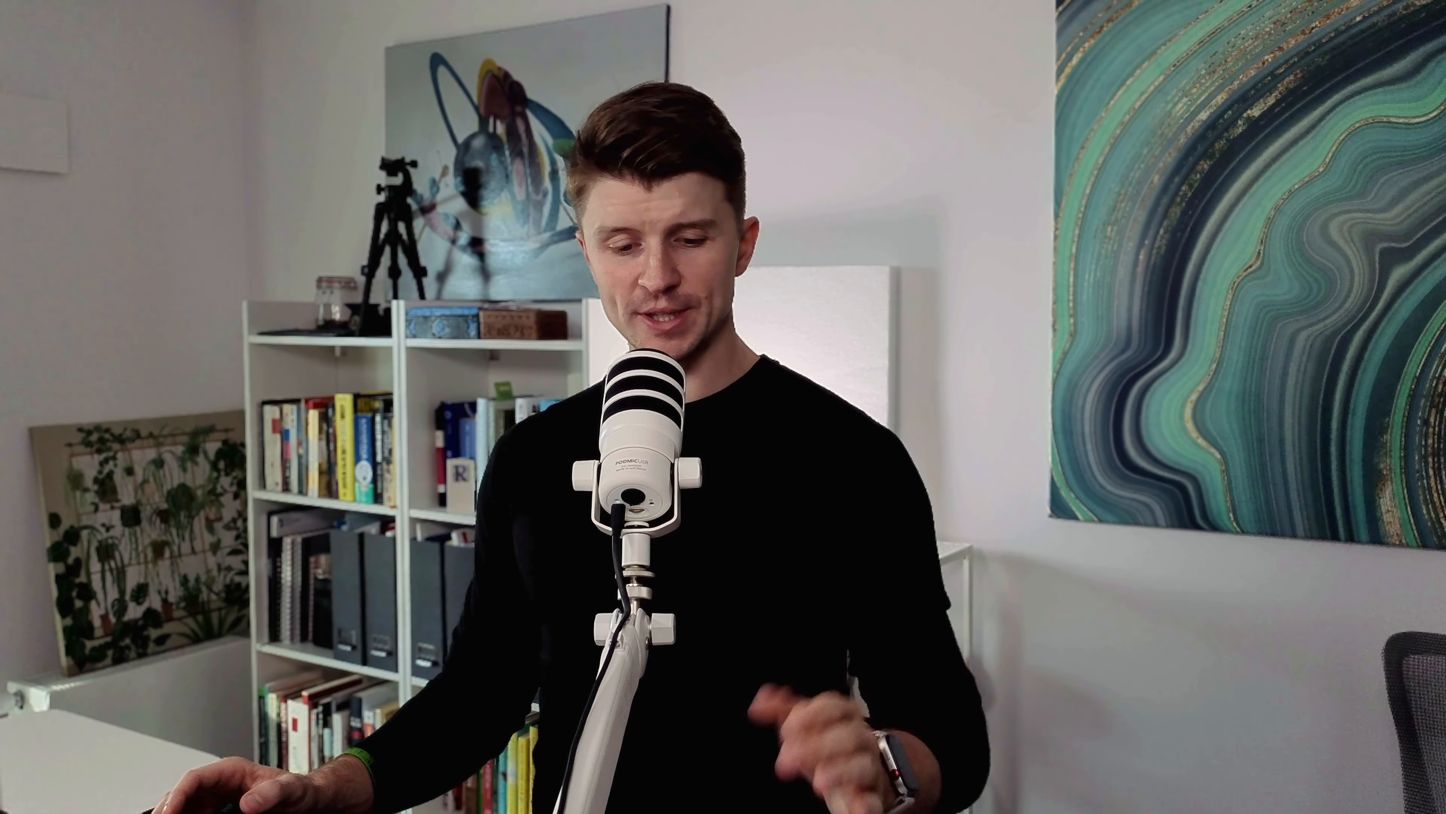
click(574, 465)
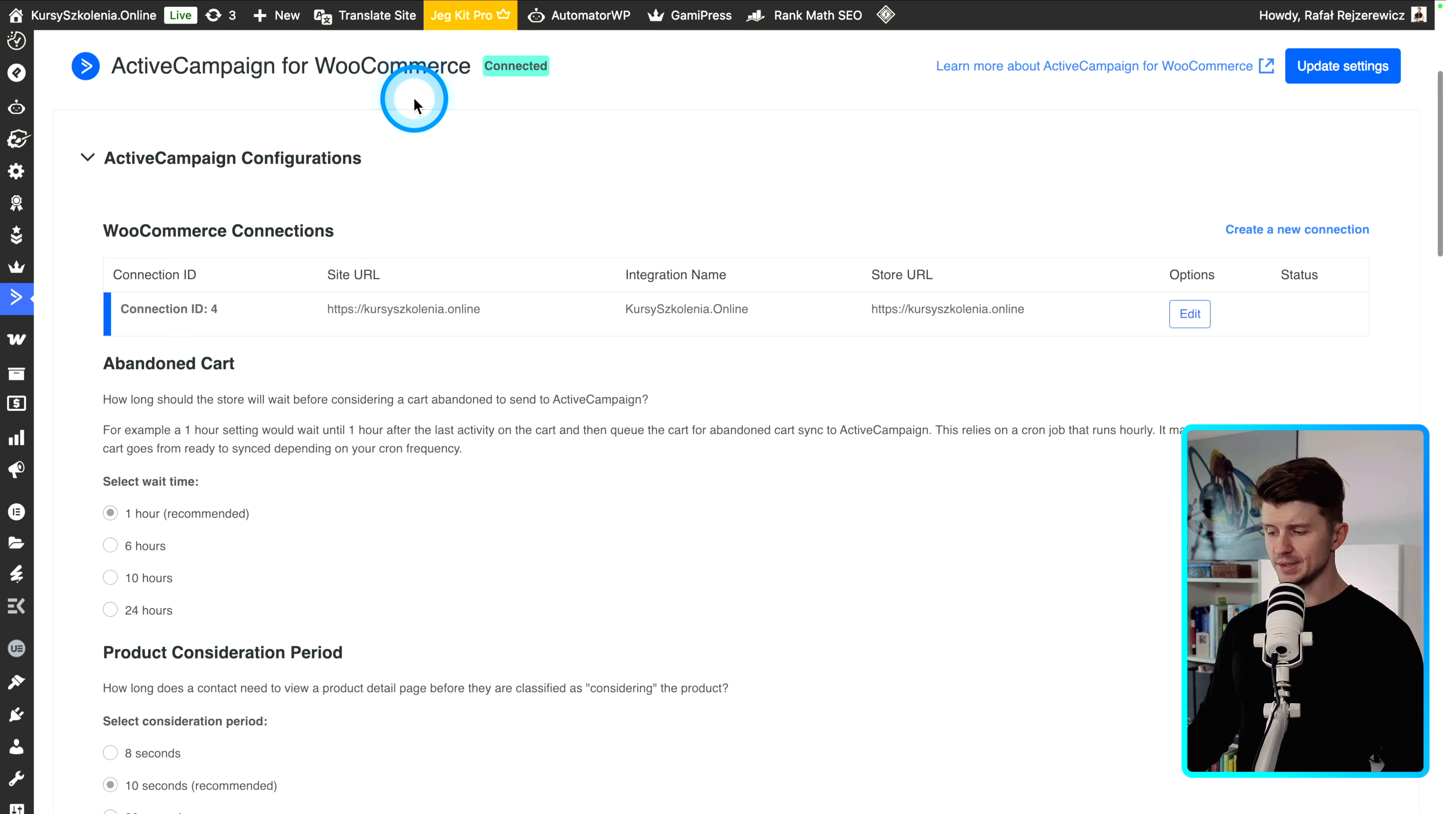
scroll(435, 169, down, 7)
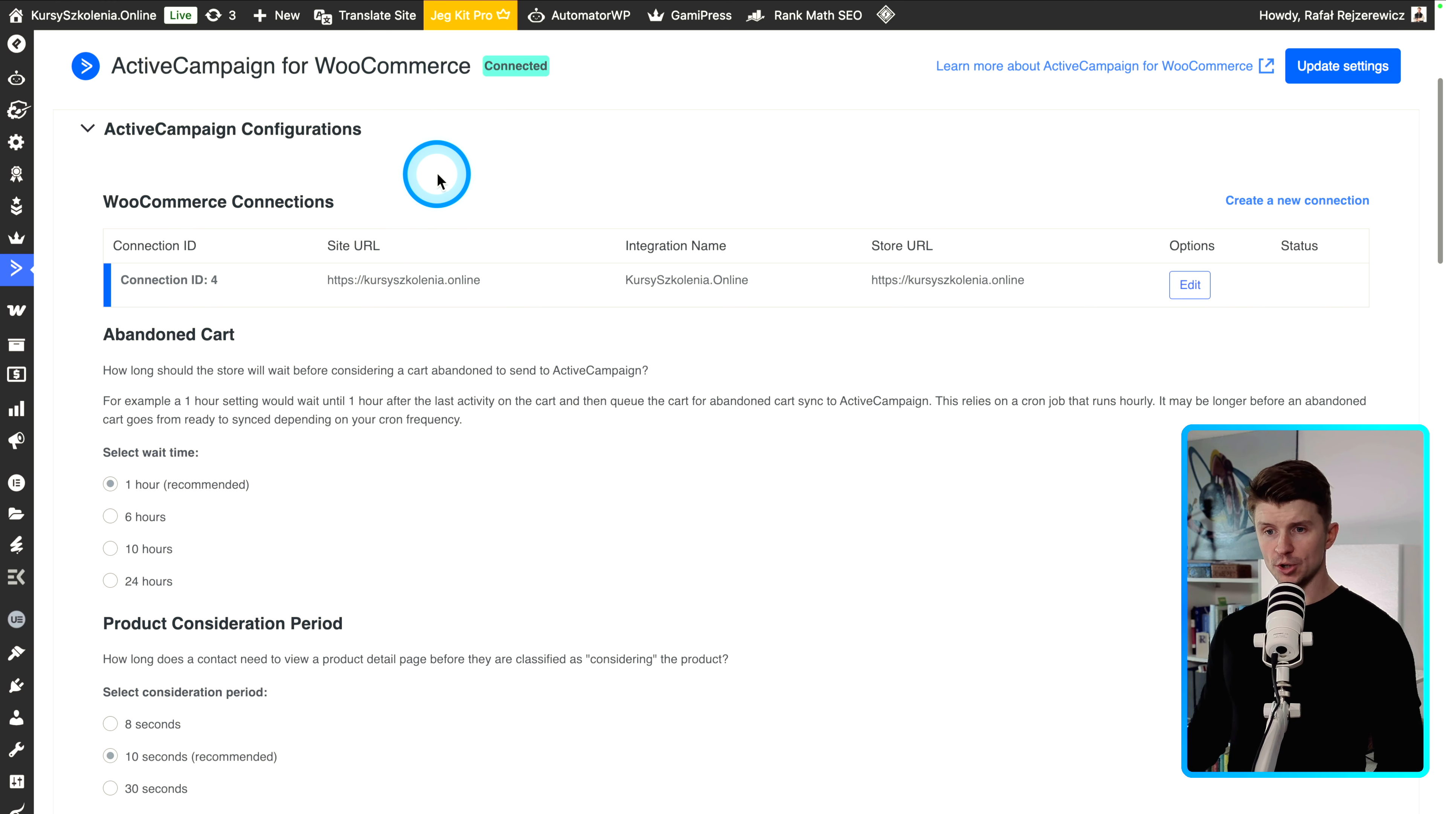
scroll(428, 294, down, 11)
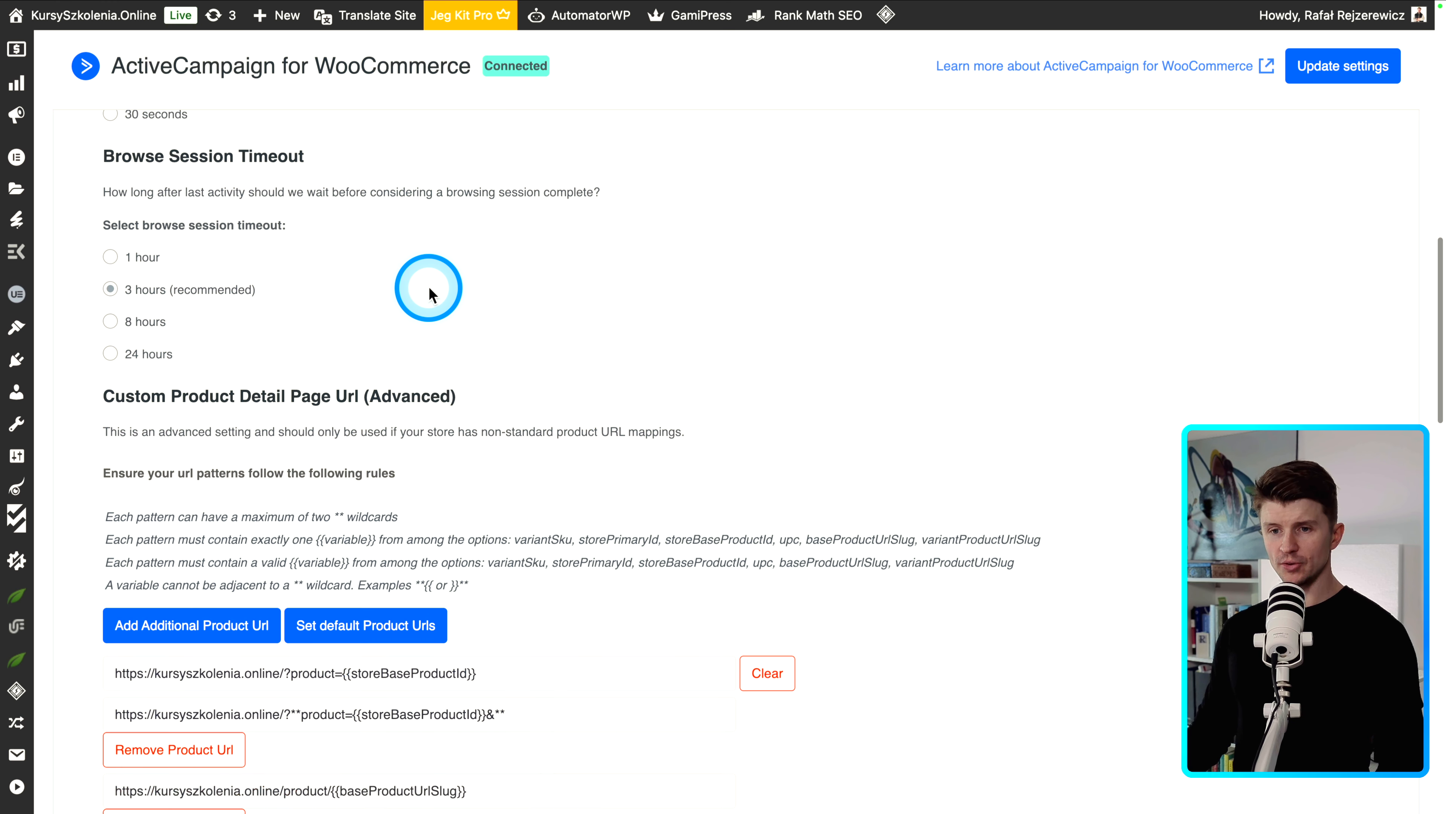
scroll(431, 294, down, 11)
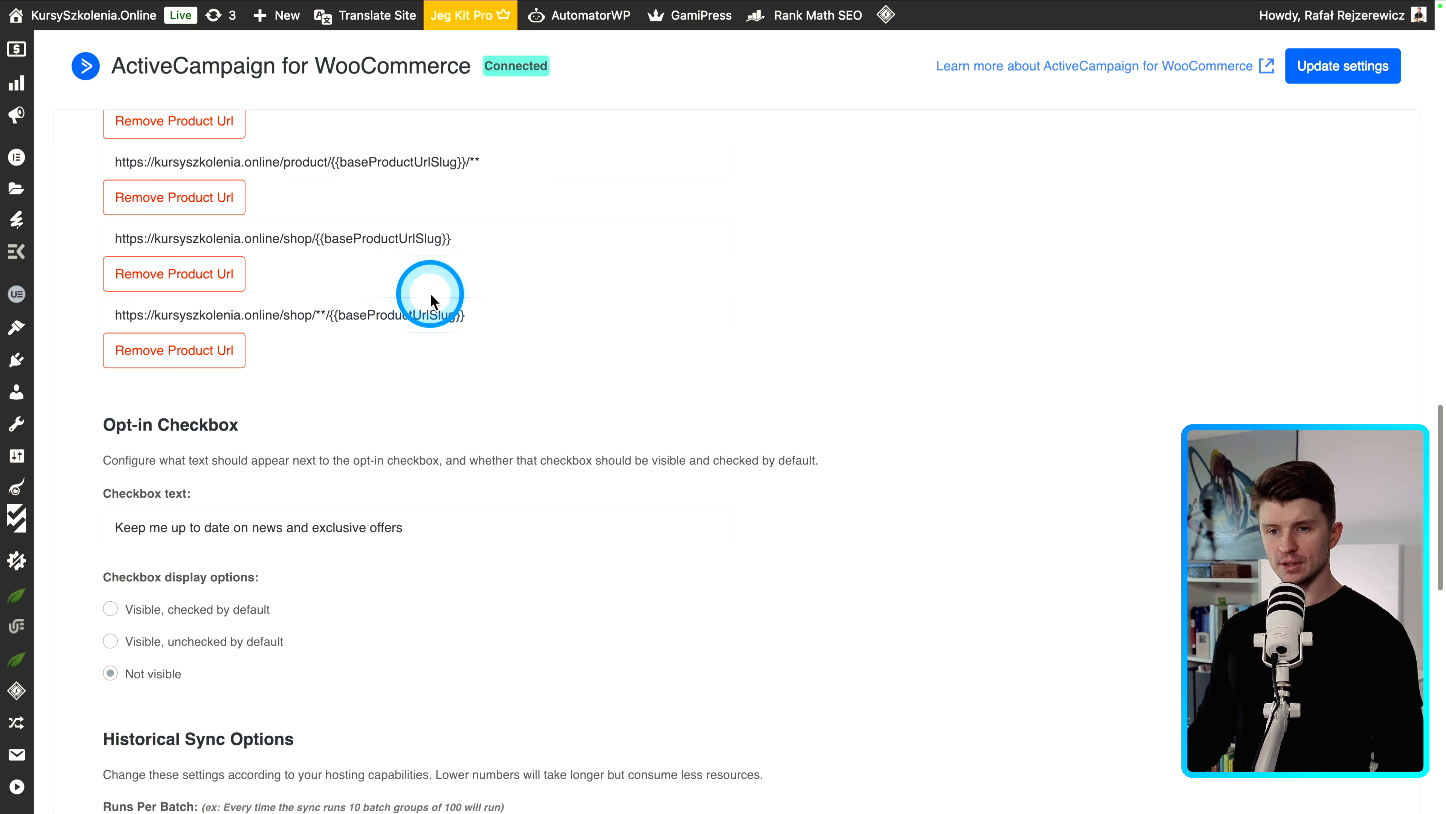
scroll(430, 292, down, 5)
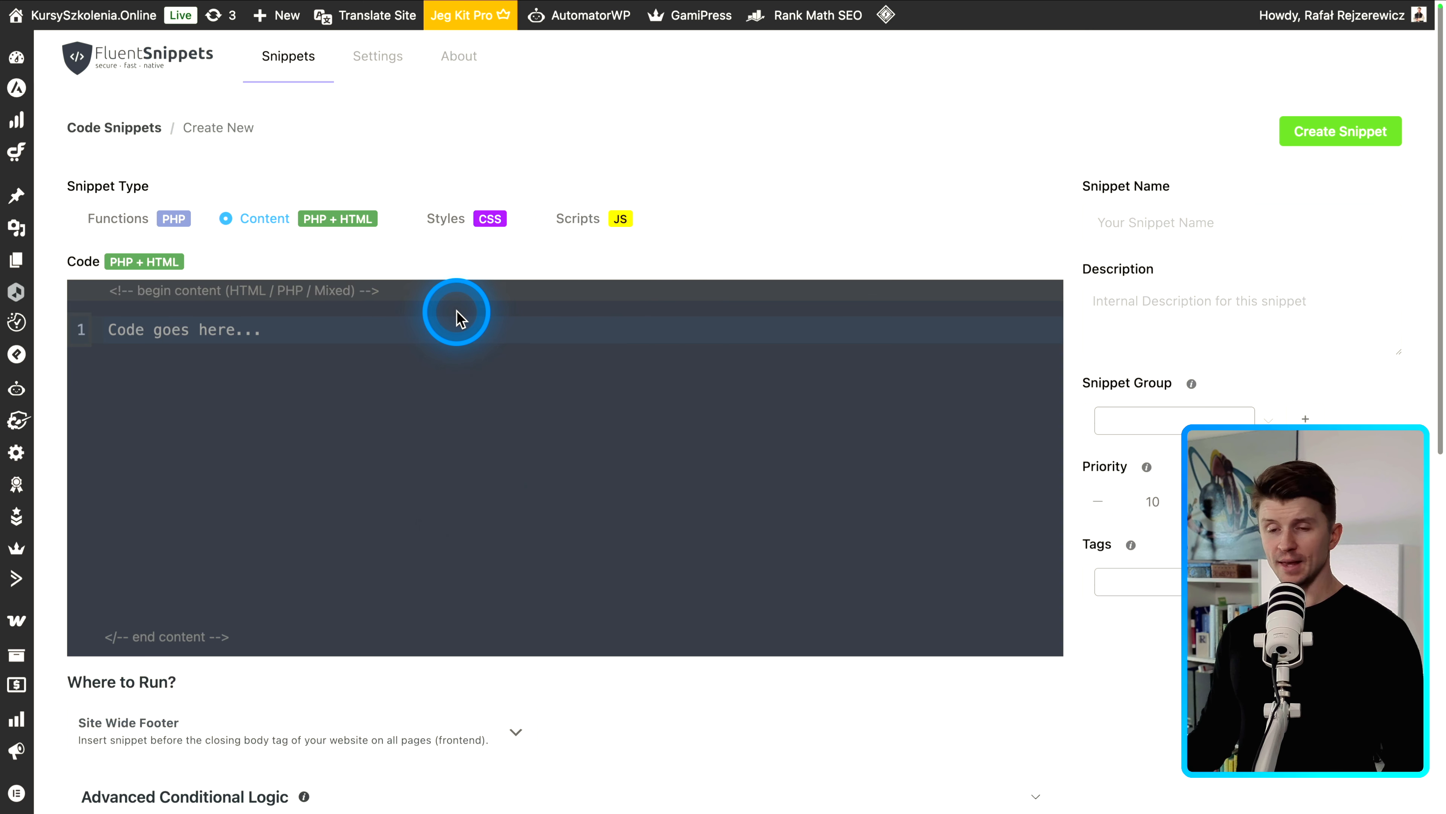
- Set the new PHP + HTML content snippet to run in the Site Wide Footer
click(241, 341)
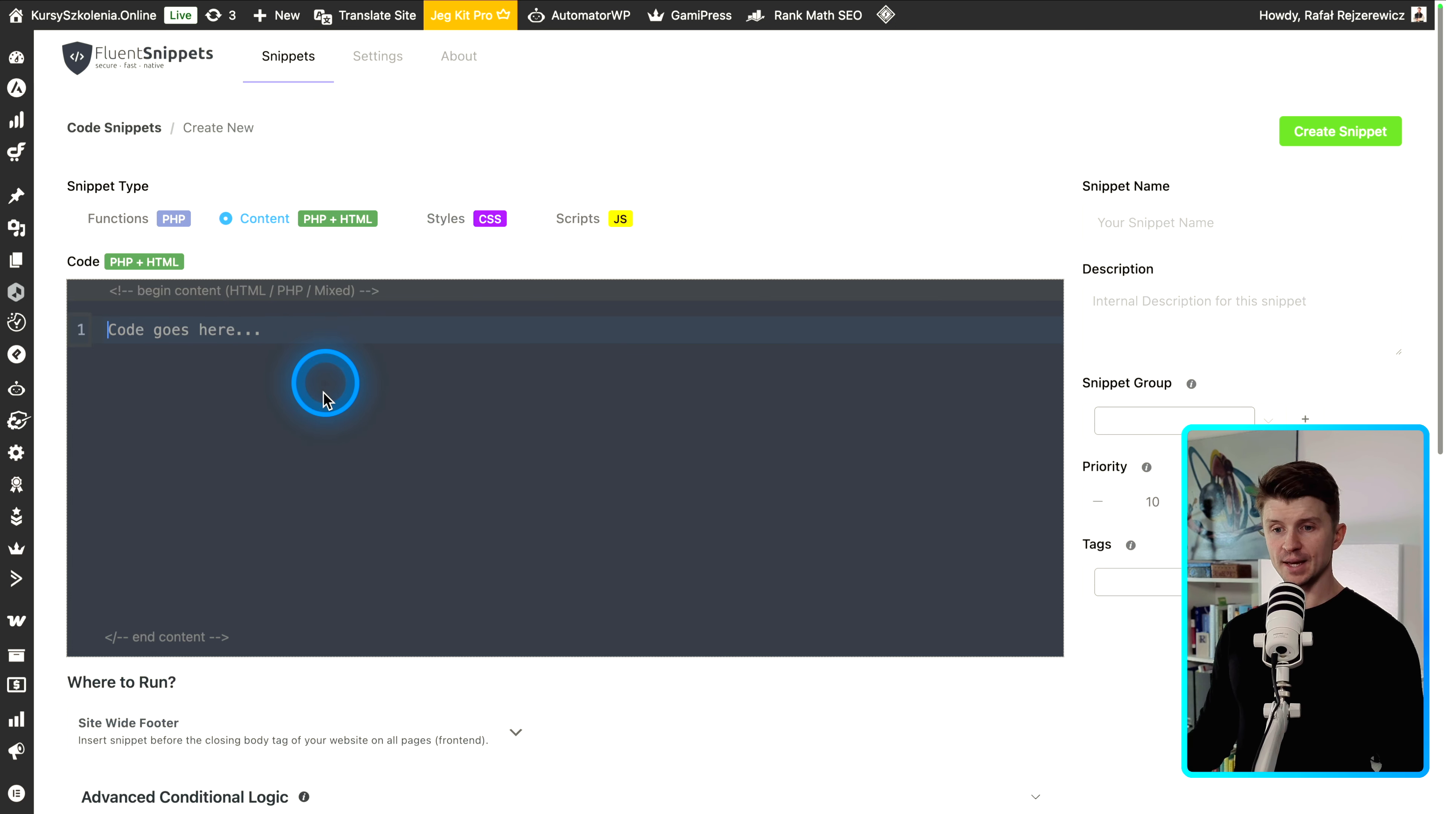
scroll(317, 423, down, 3)
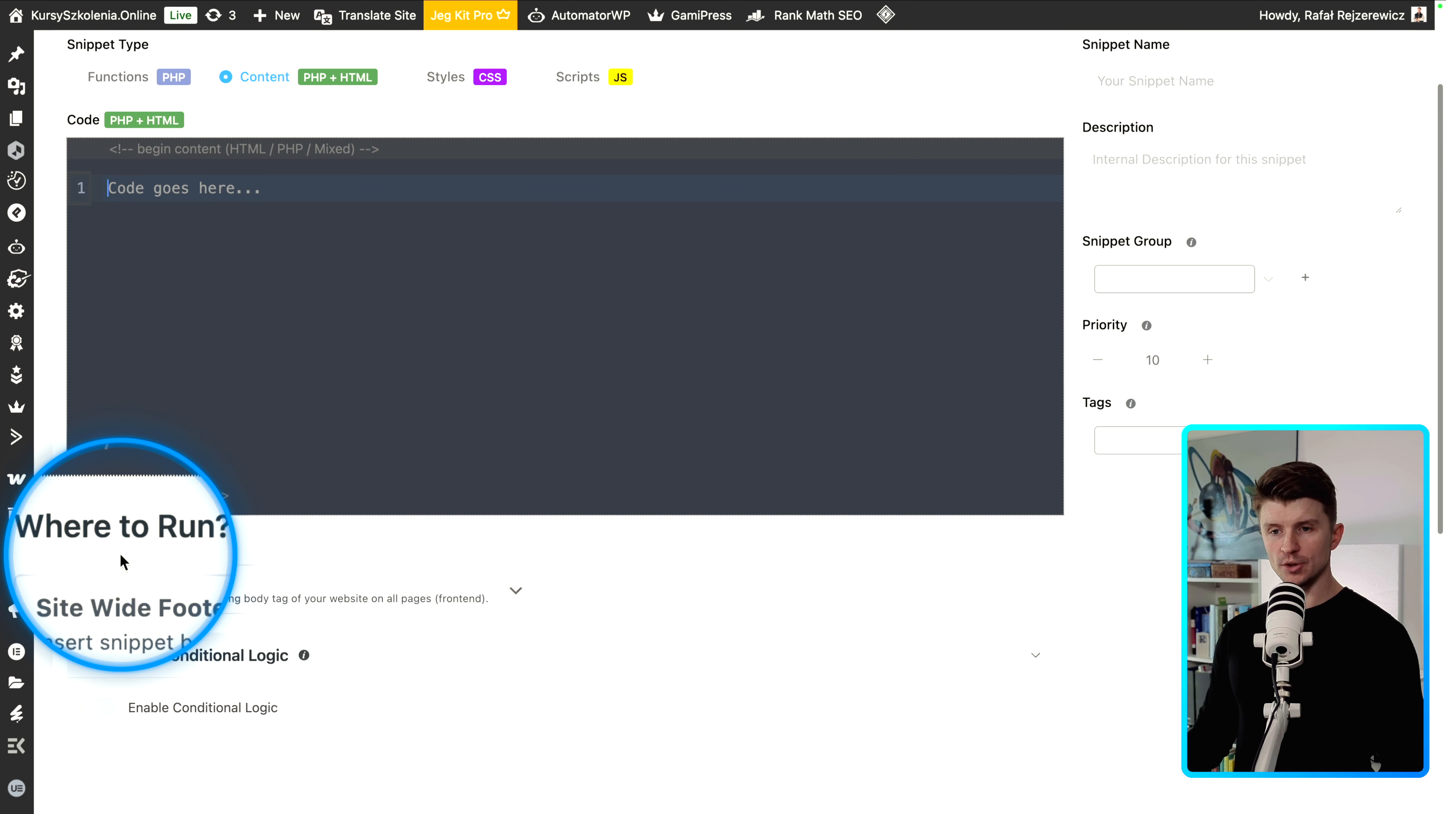
click(226, 585)
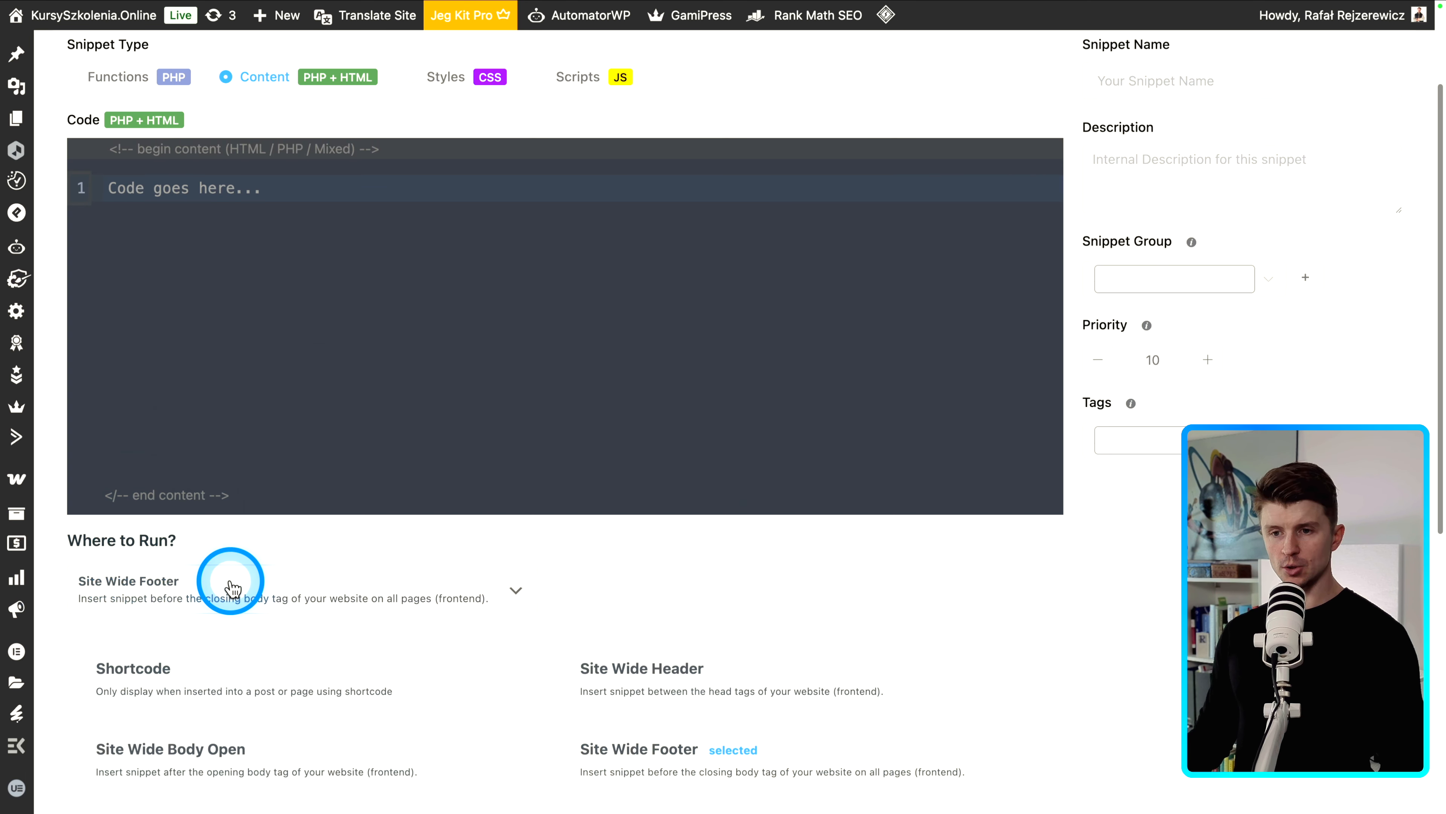
scroll(629, 404, down, 2)
scroll(600, 402, down, 1)
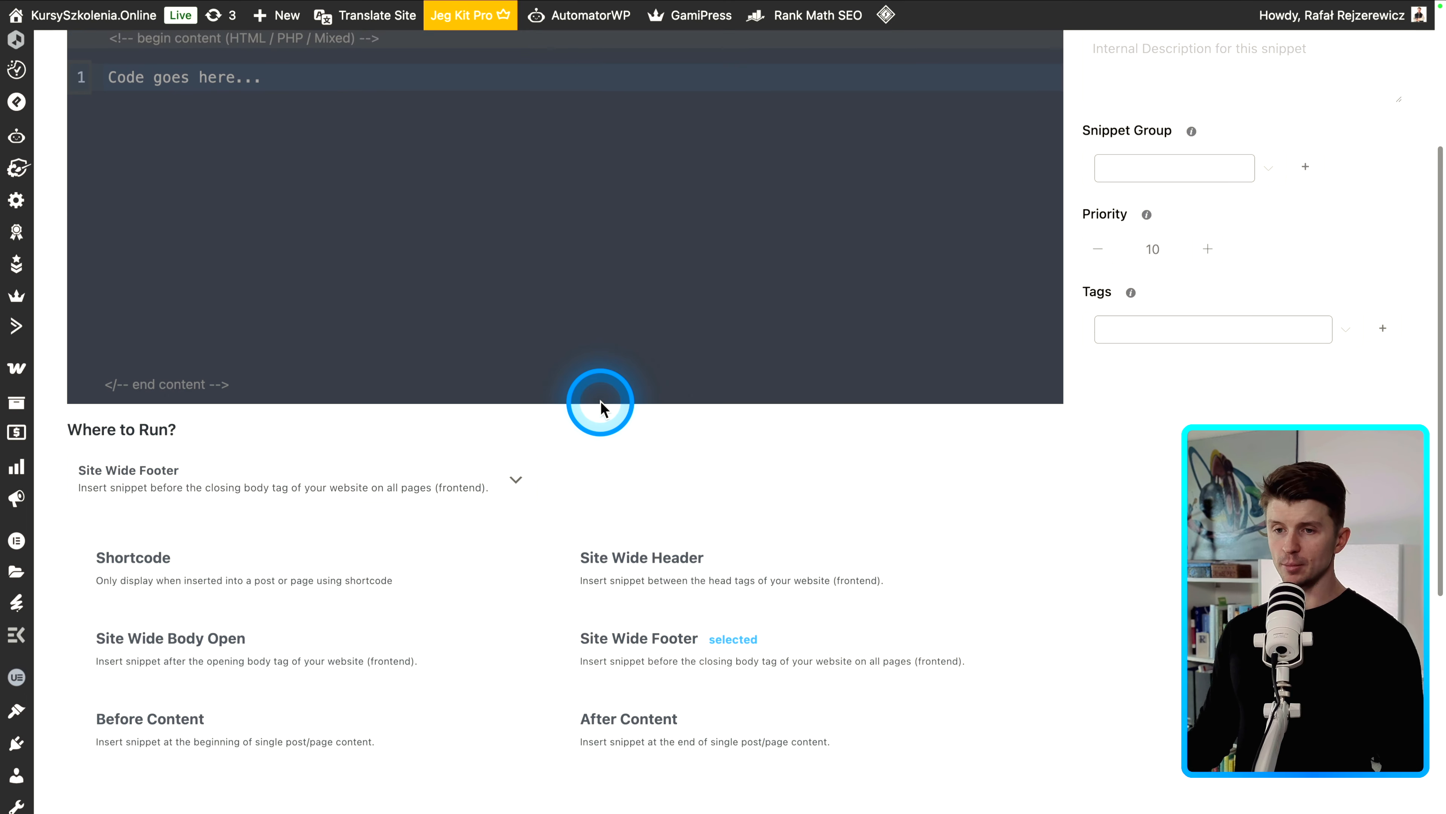
scroll(559, 376, down, 1)
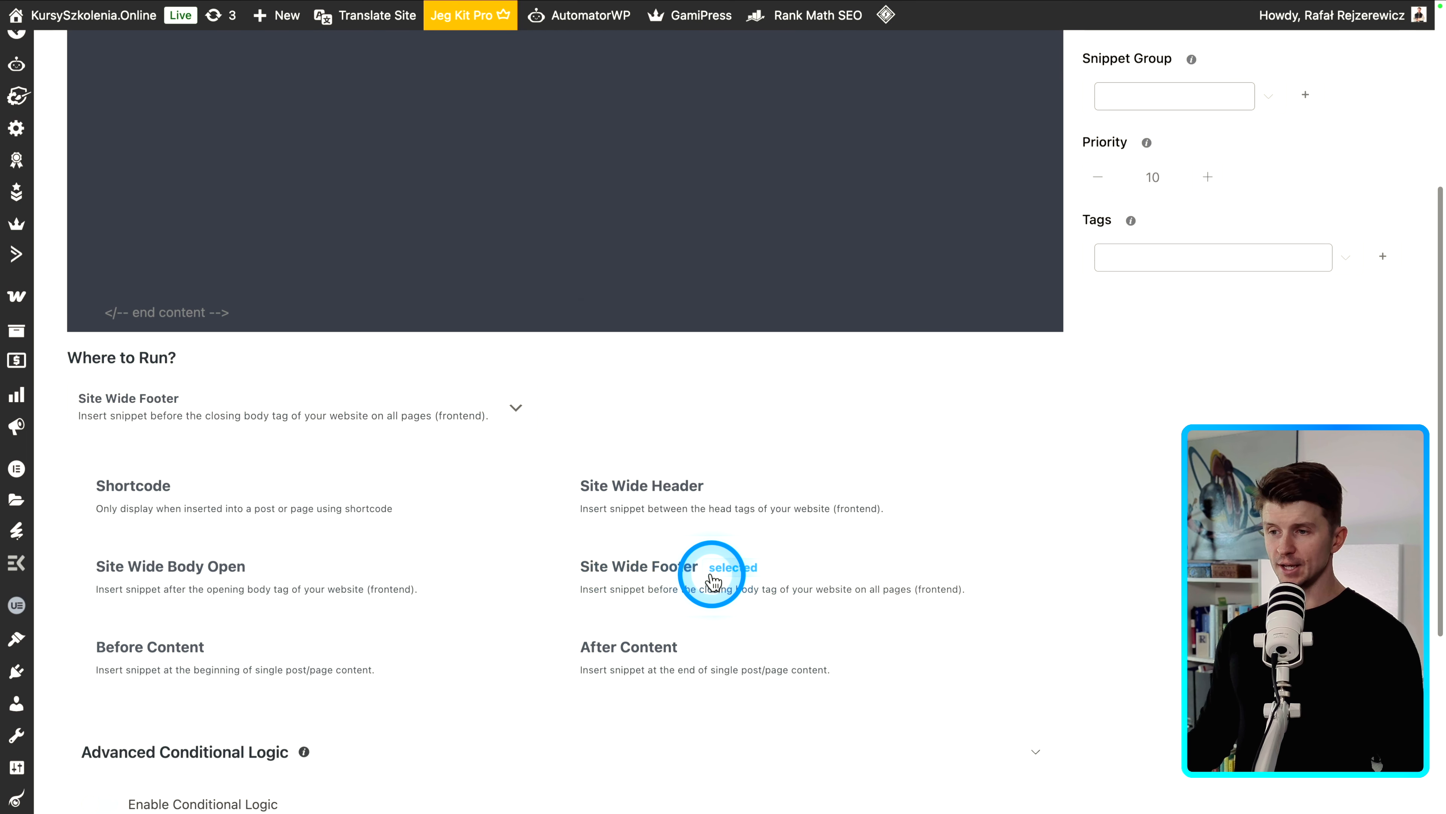
click(631, 570)
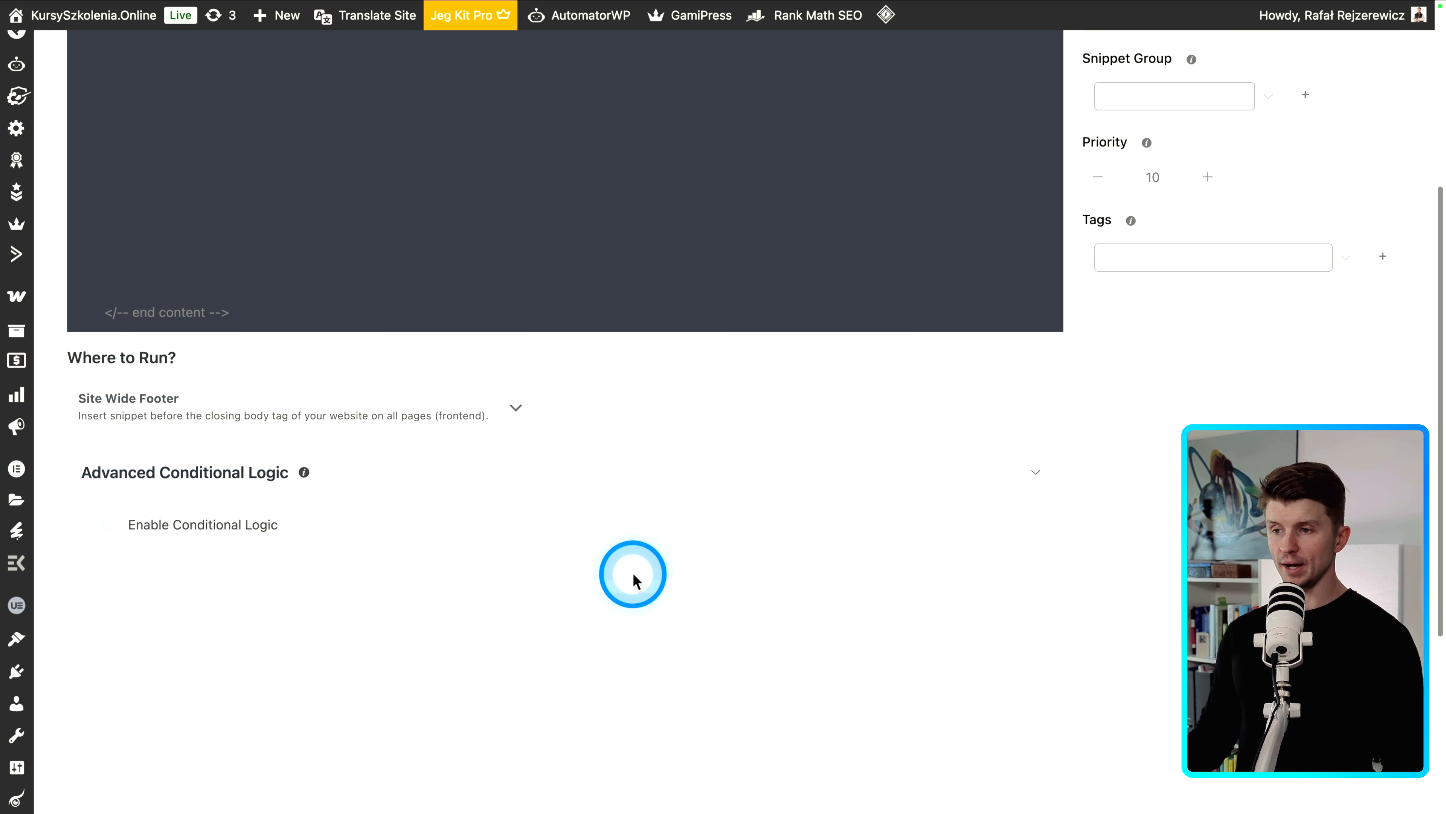
scroll(632, 575, up, 6)
click(193, 368)
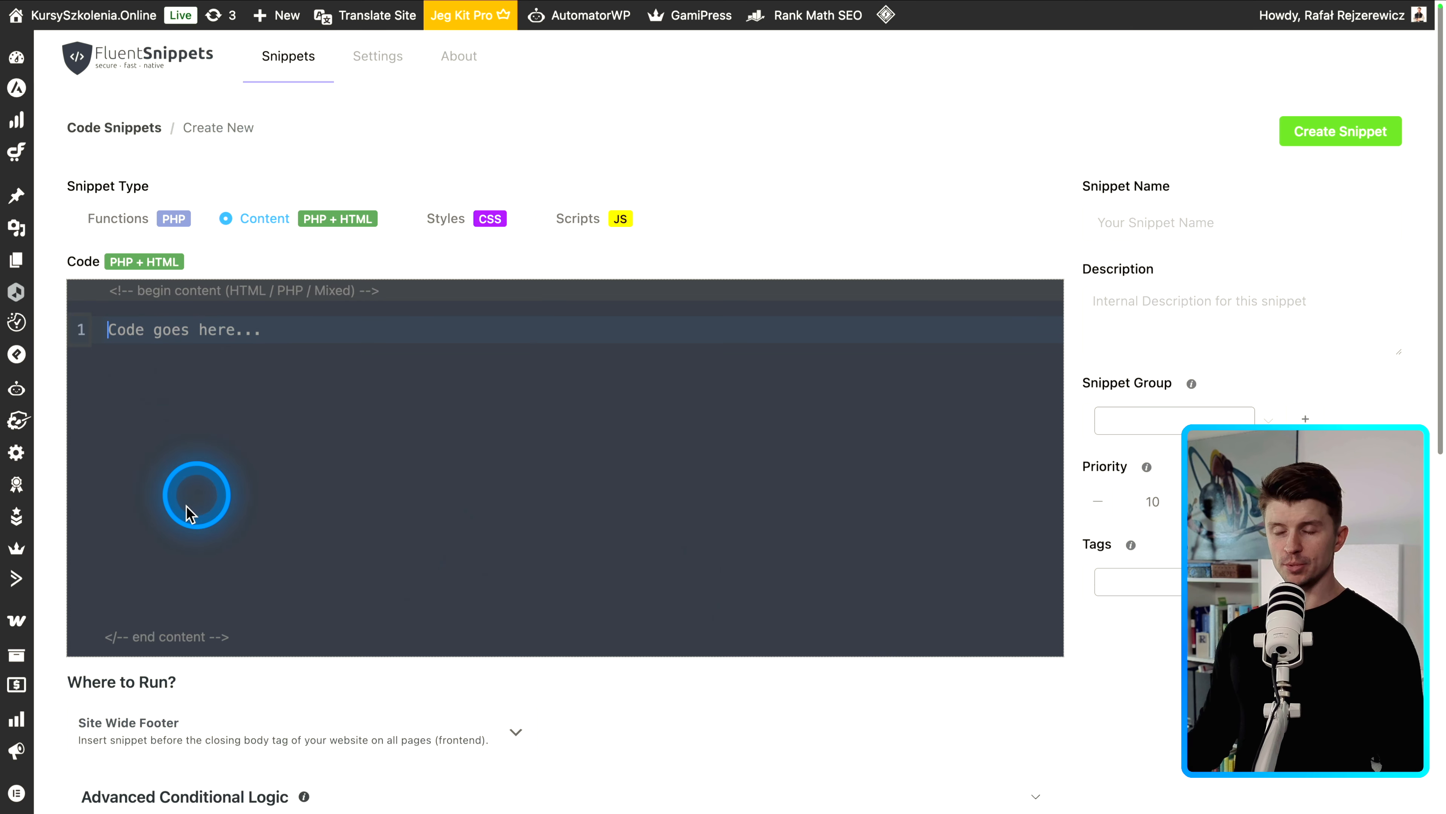
click(1140, 221)
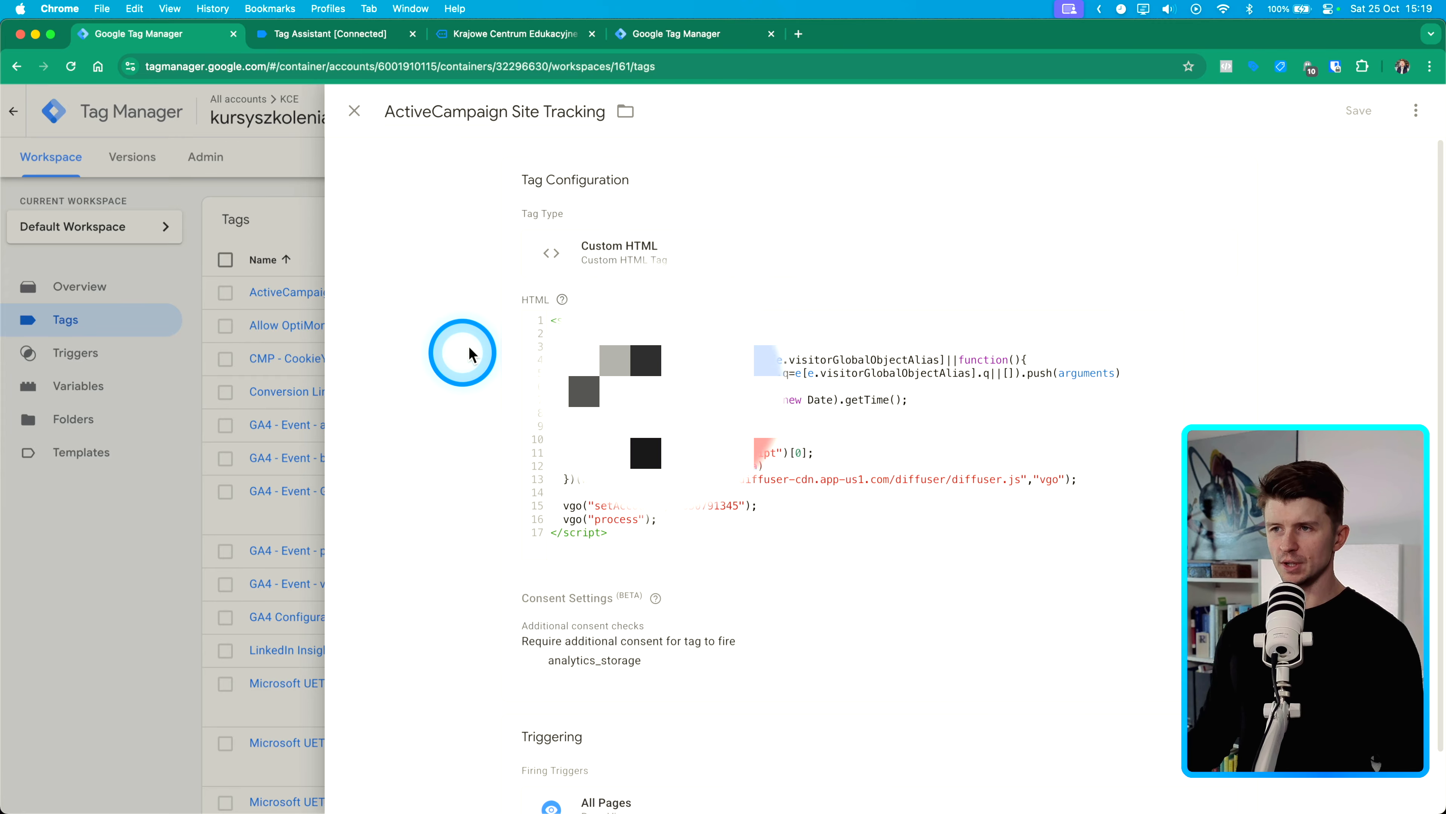
- Examine the ActiveCampaign Site Tracking custom HTML tag and its trigger in Tag Manager
click(468, 397)
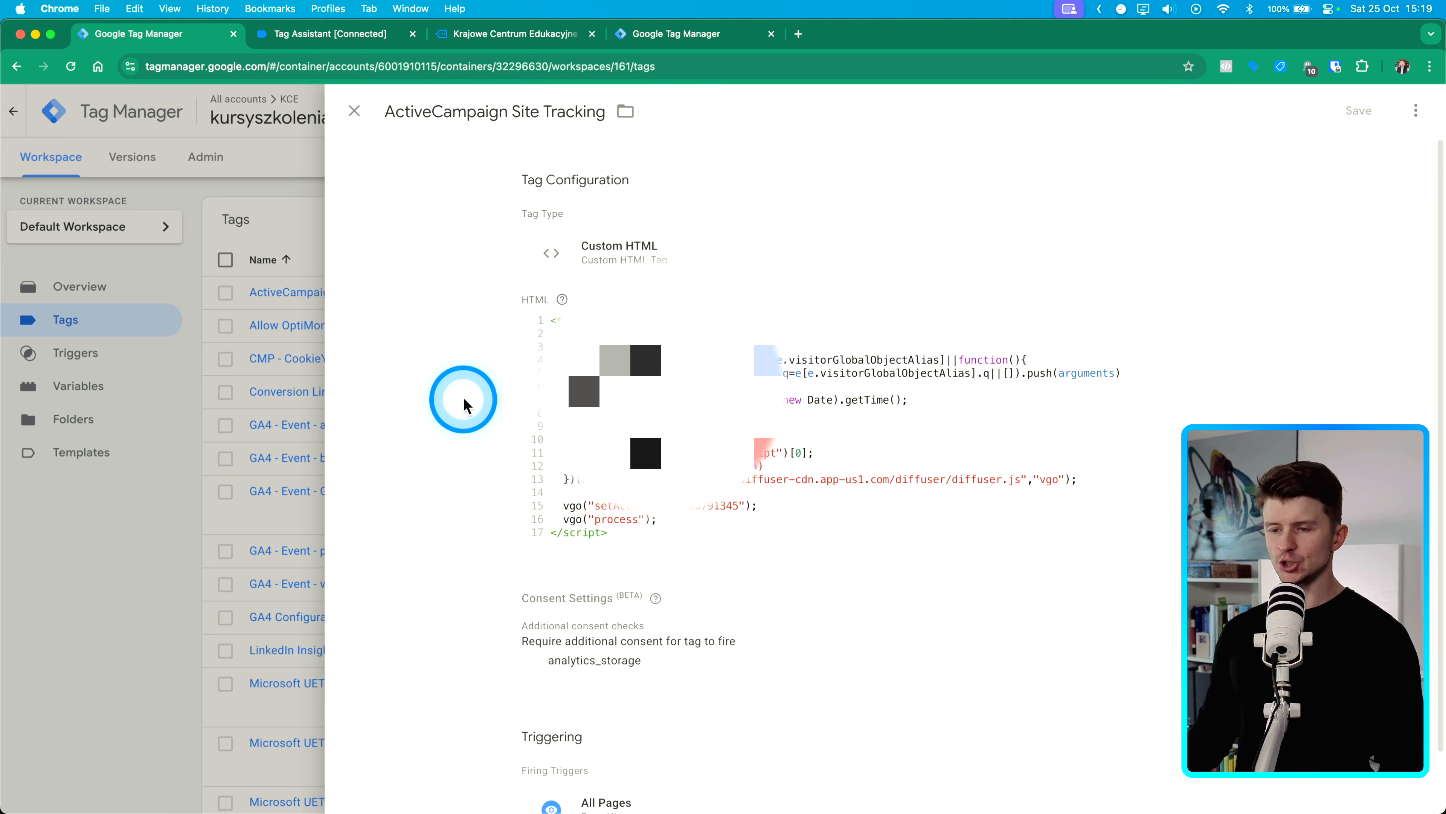
scroll(466, 403, down, 2)
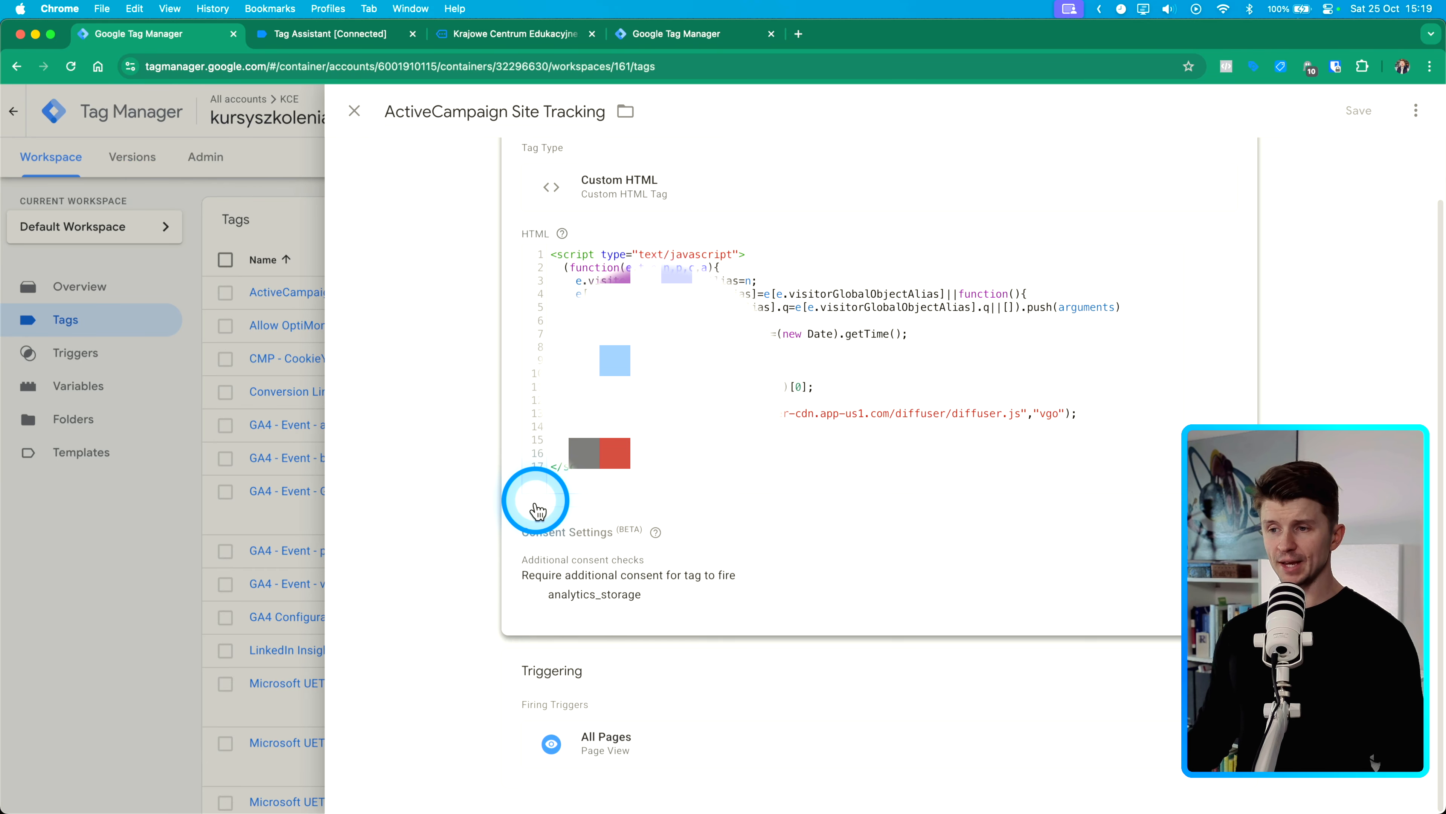
click(589, 590)
scroll(516, 626, down, 8)
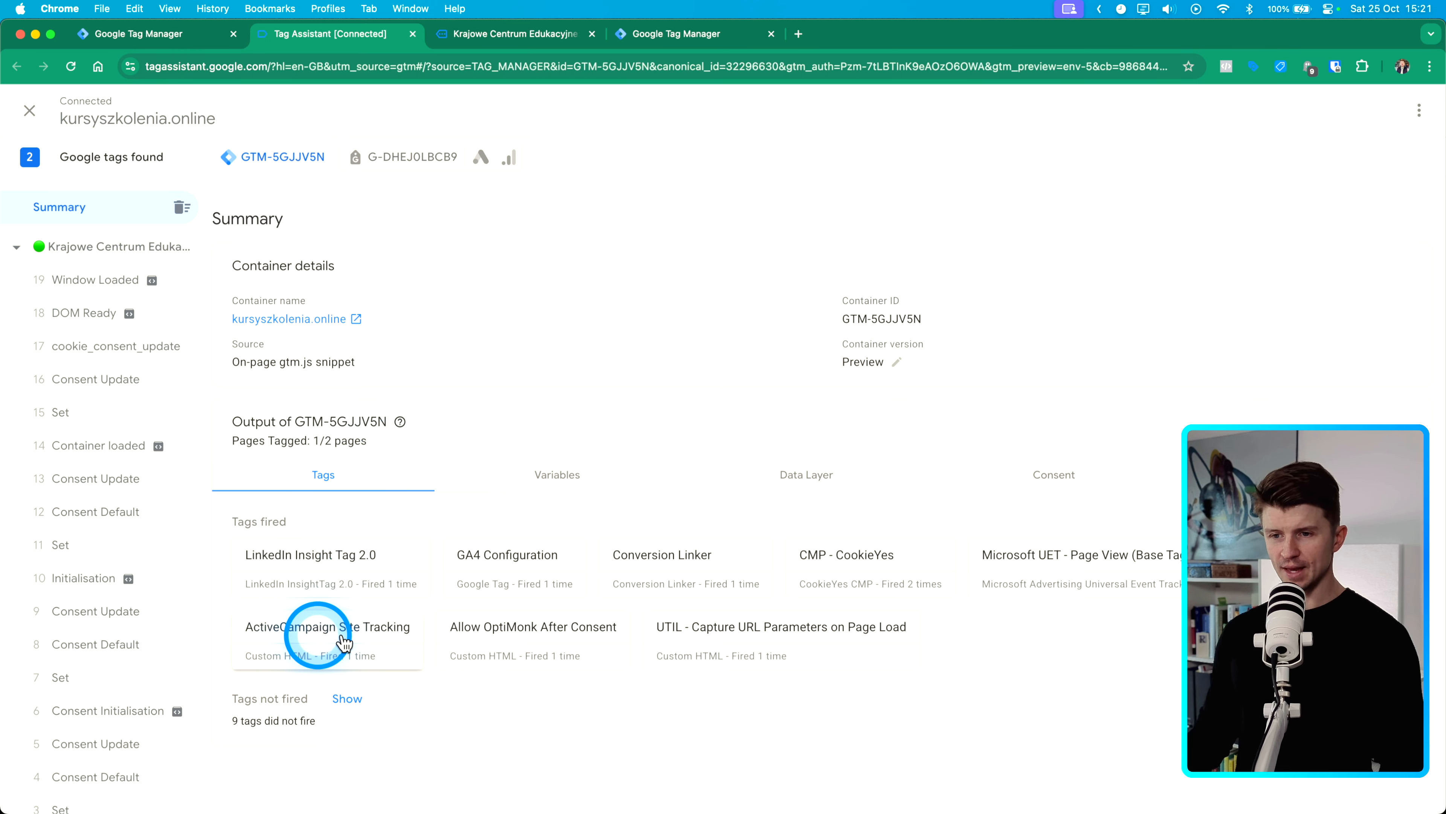
- Open the fired ActiveCampaign Site Tracking tag's details in Tag Assistant
click(307, 636)
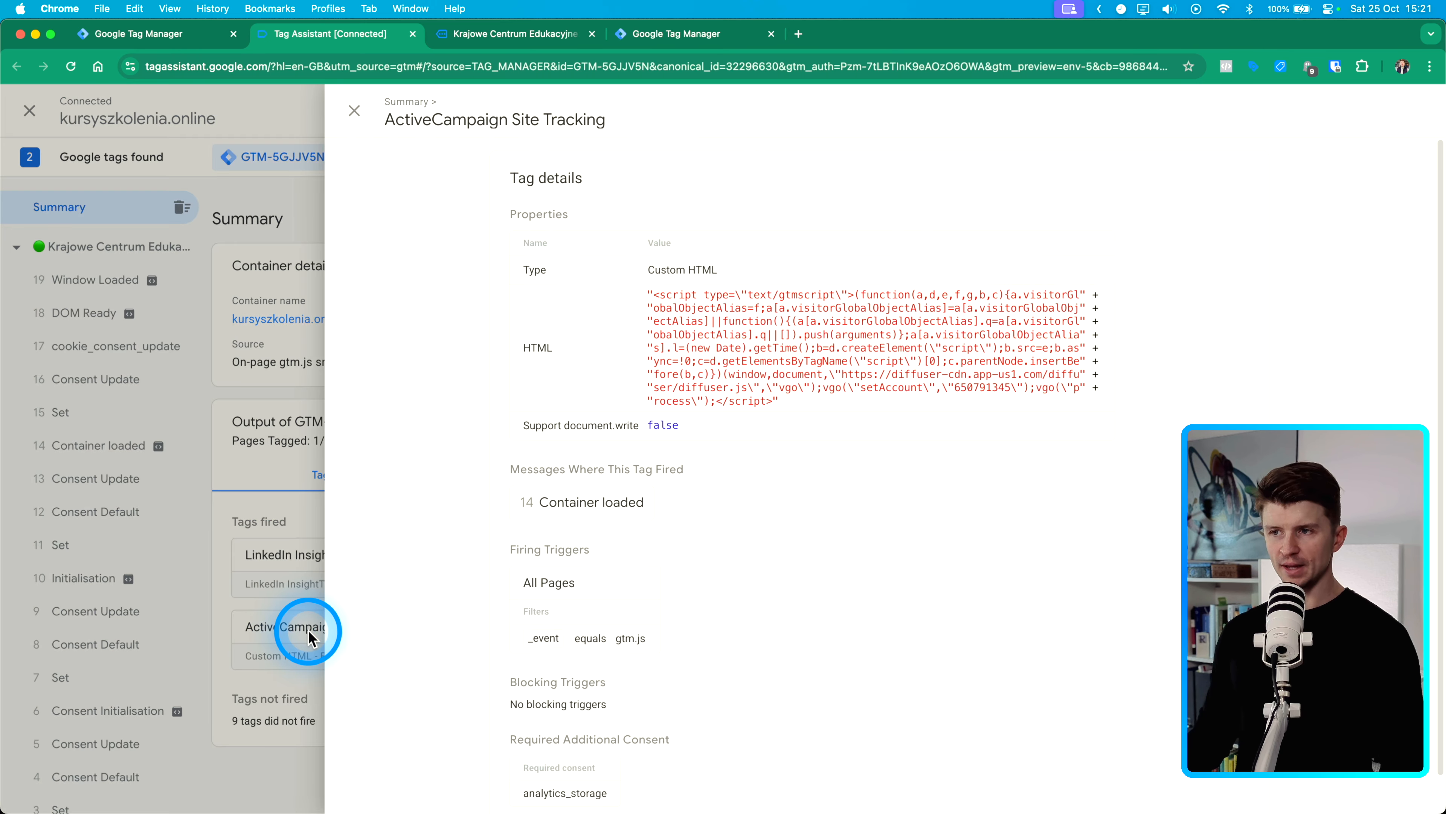
scroll(662, 364, down, 1)
scroll(584, 356, up, 1)
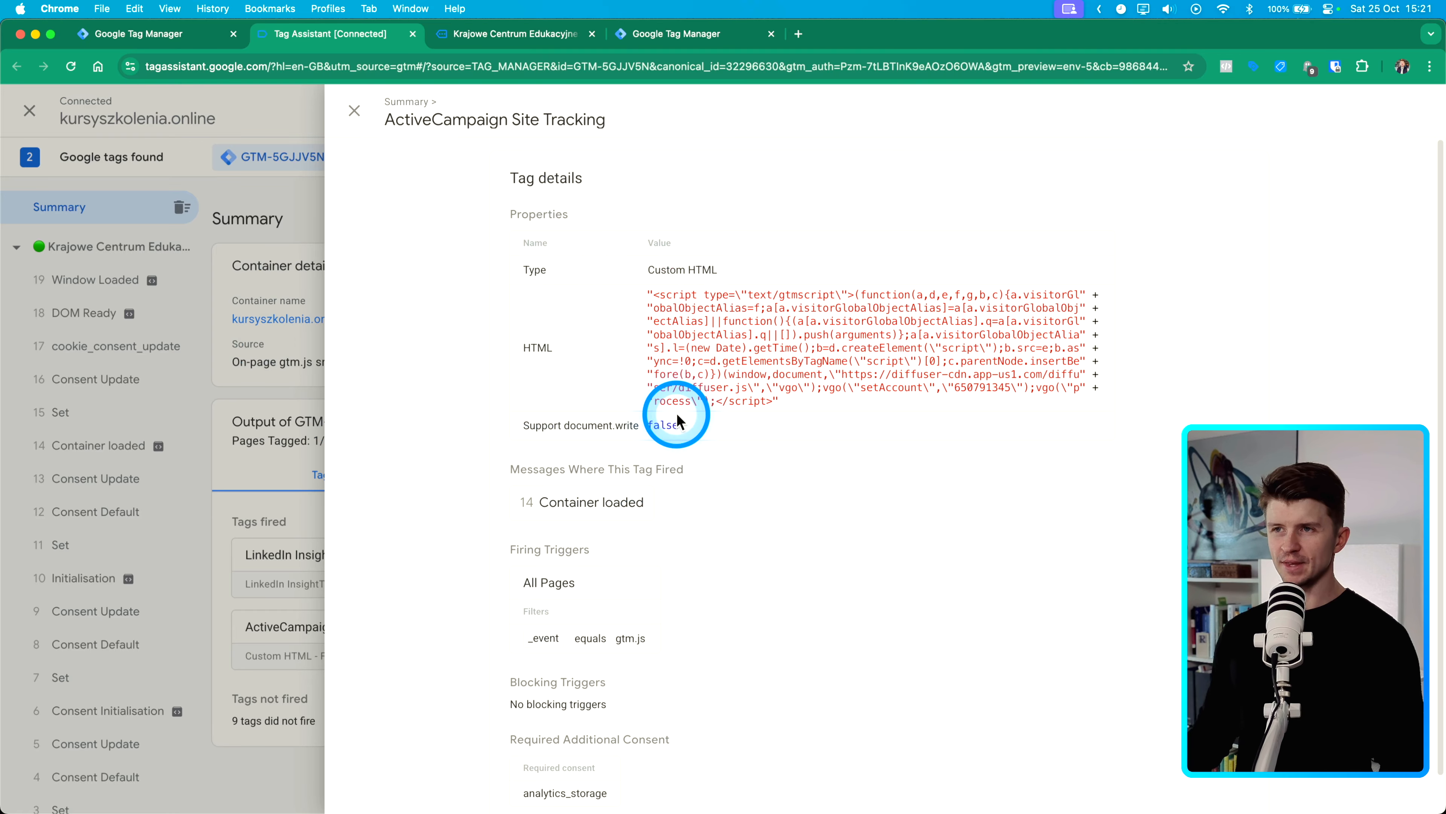
click(253, 327)
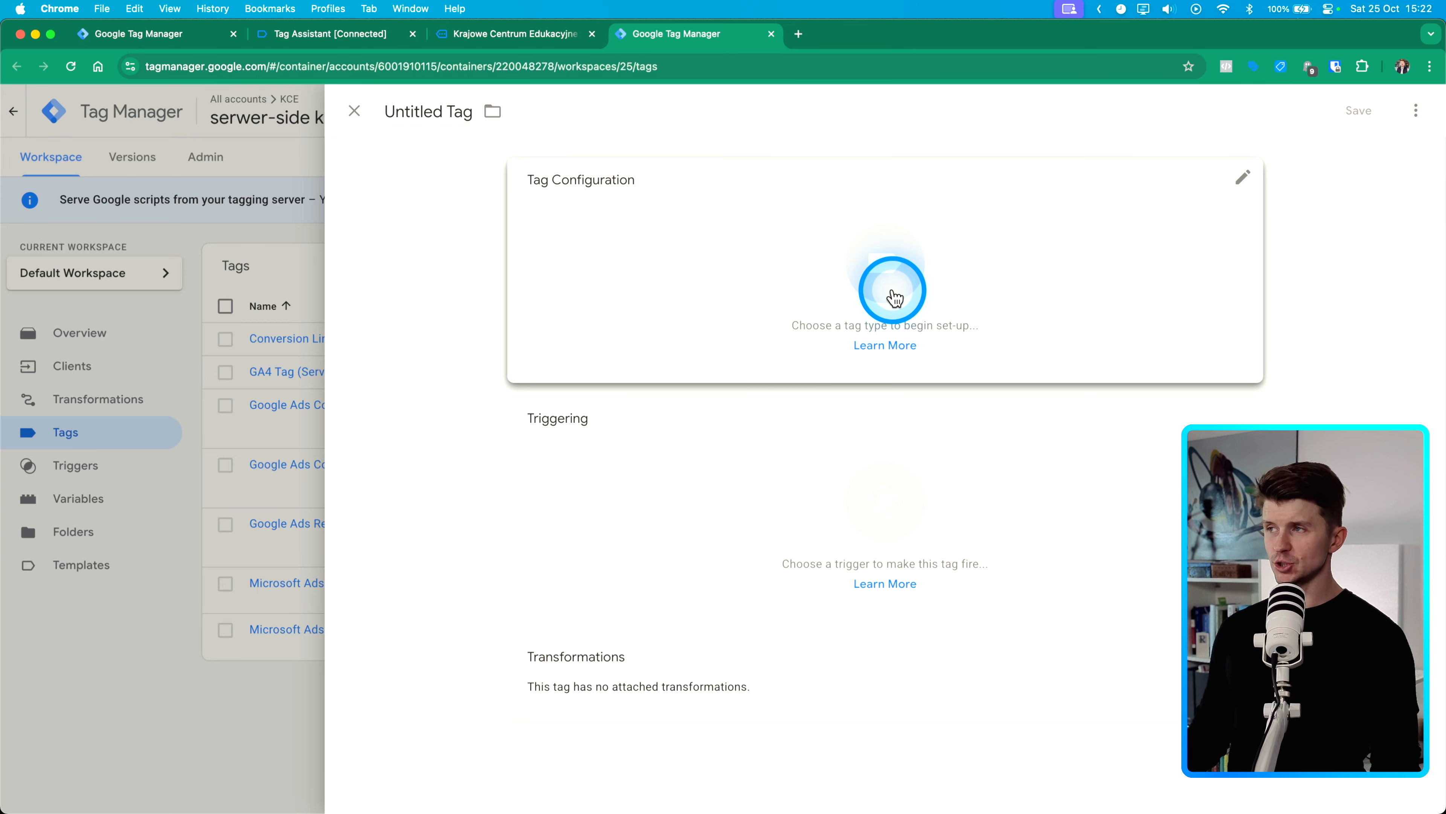
- Choose the ActiveCampaign tag type by stape-io for a new server-side tag
click(954, 265)
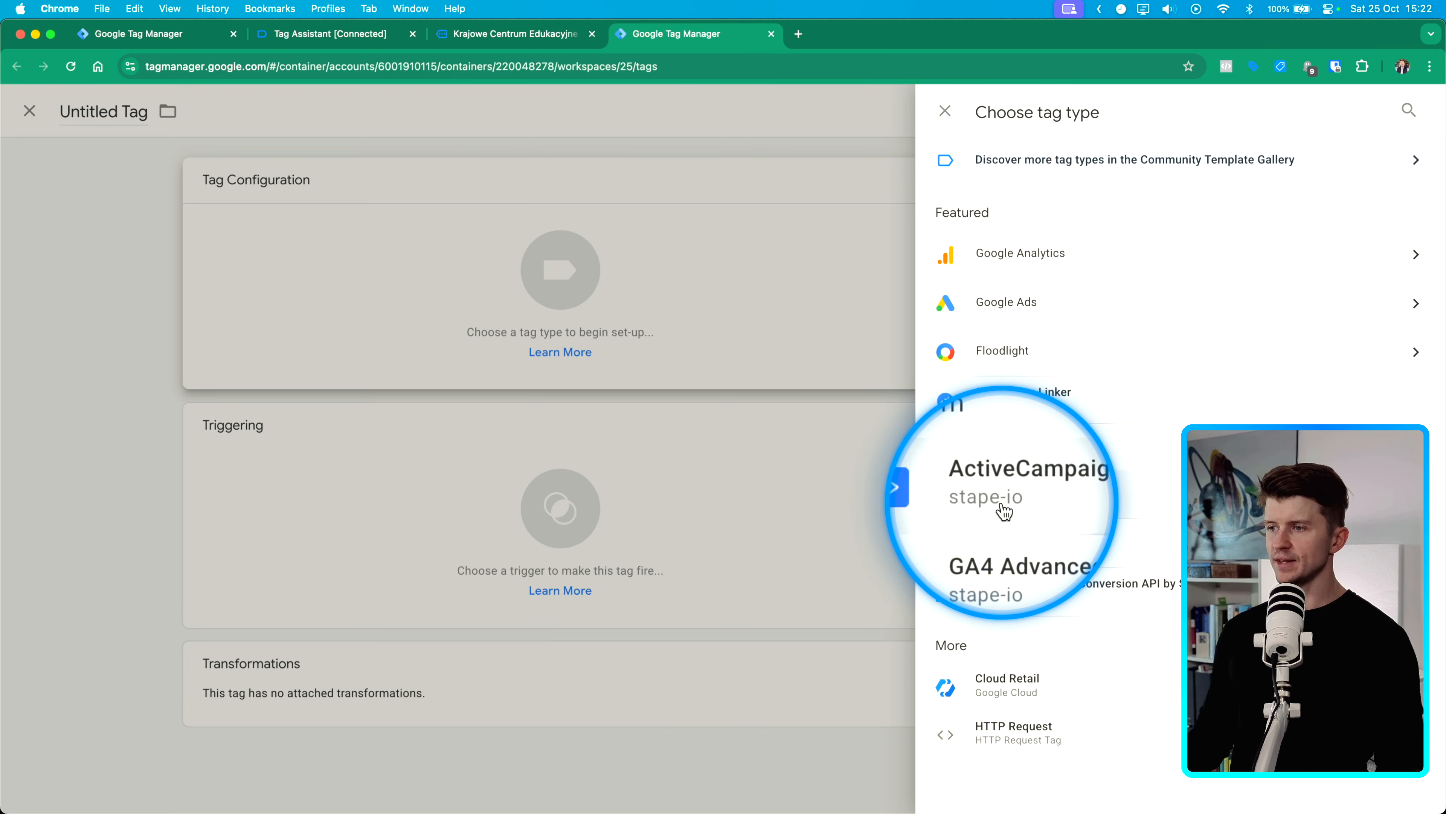
click(1110, 497)
- Expand the tag's logs, BigQuery, consent and advanced settings sections to review the options
scroll(1033, 549, down, 10)
scroll(661, 532, up, 8)
scroll(552, 591, down, 1)
click(532, 690)
scroll(507, 667, down, 5)
click(533, 501)
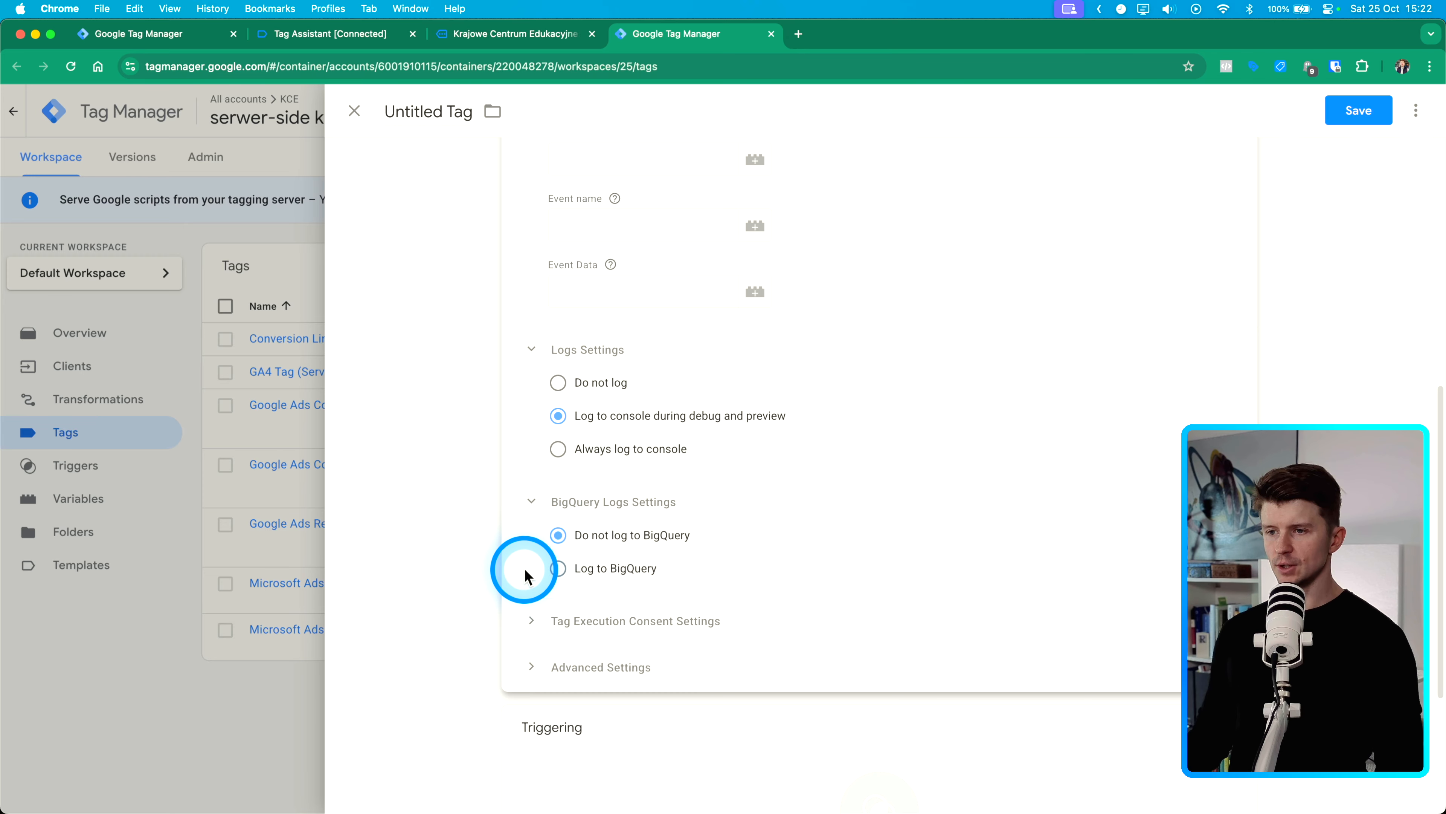
click(530, 621)
click(530, 739)
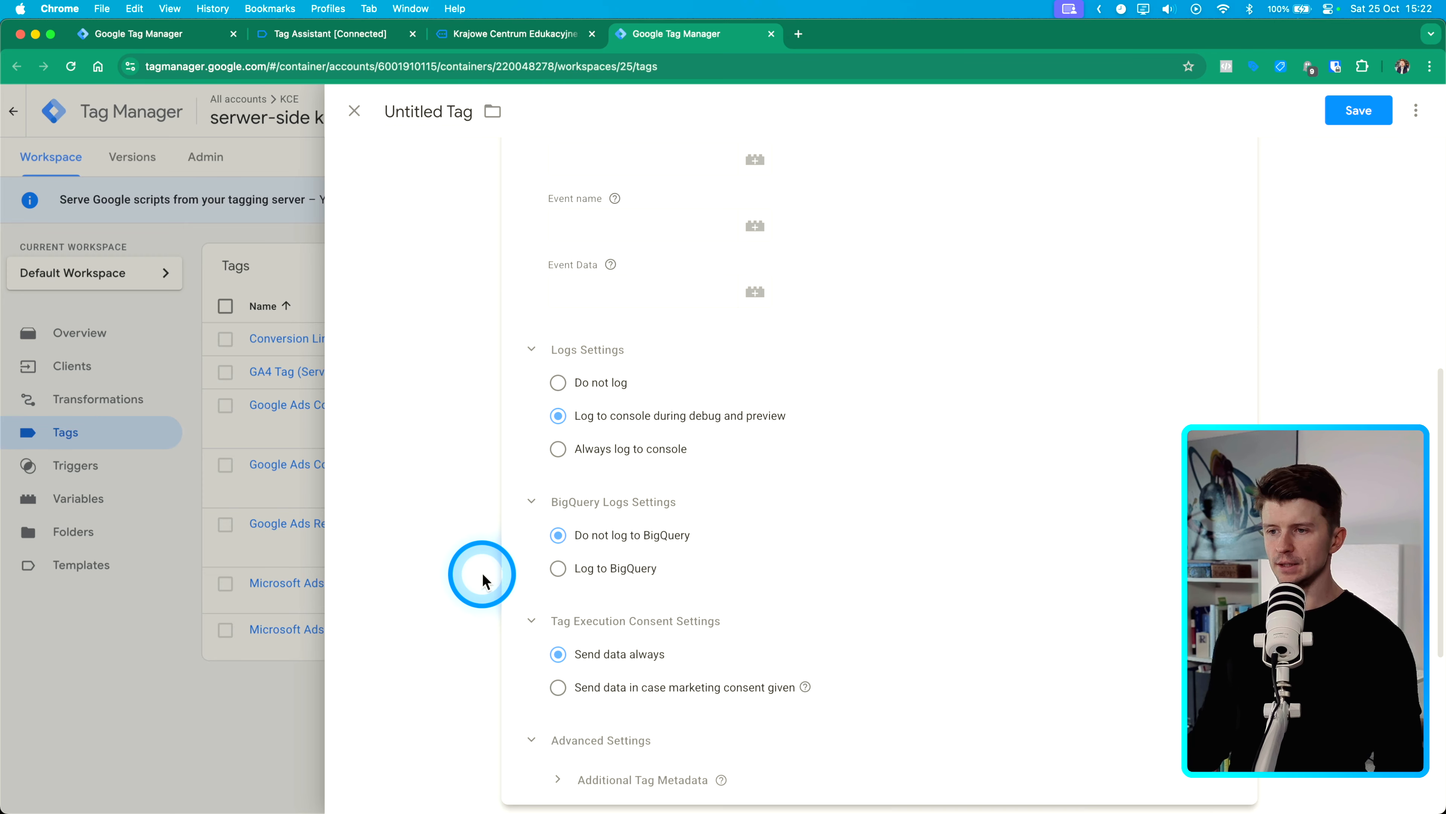
scroll(501, 430, down, 5)
scroll(723, 497, up, 15)
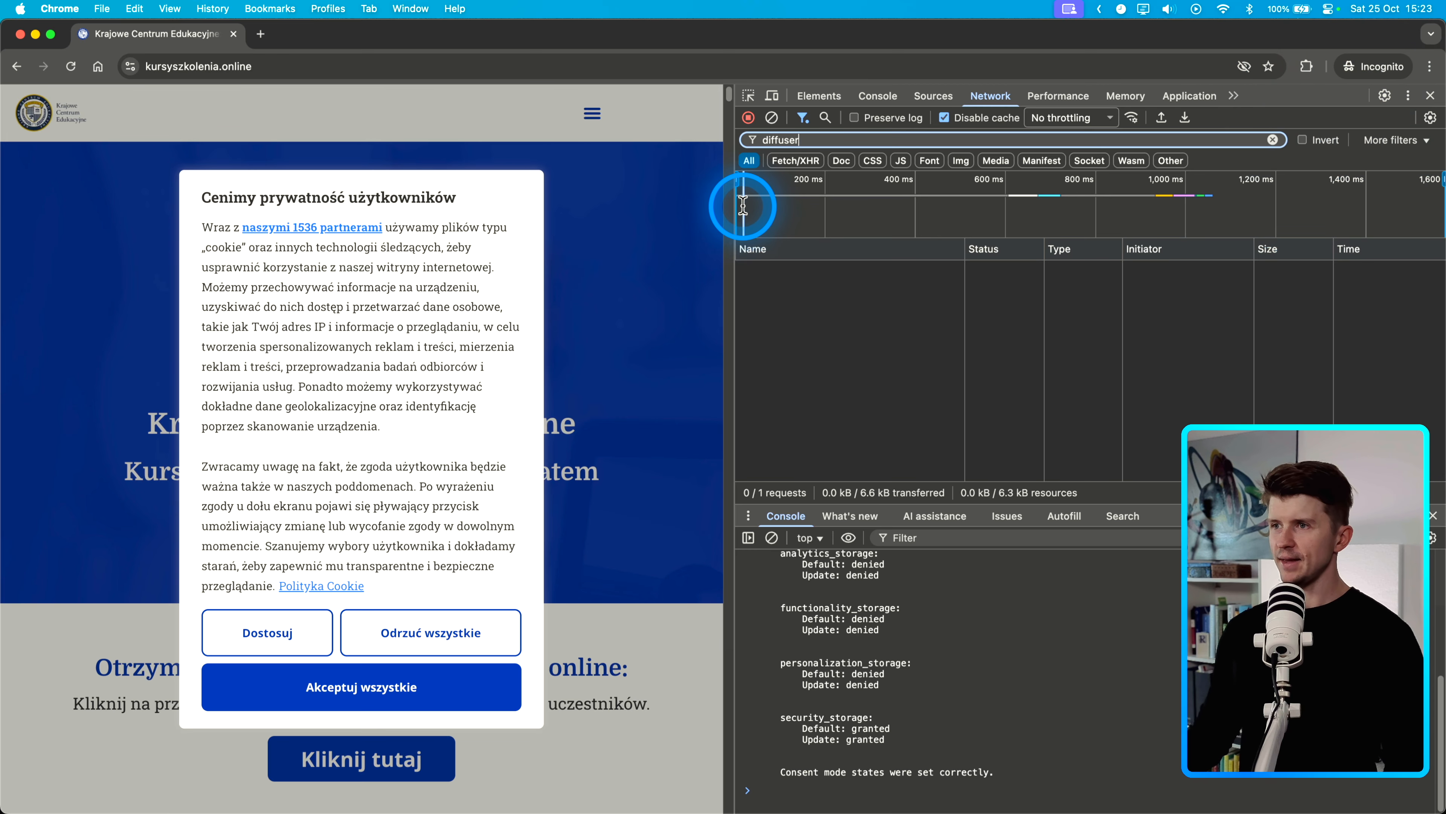
- Accept all cookies on the site with the Network panel filtered for diffuser
right_click(586, 386)
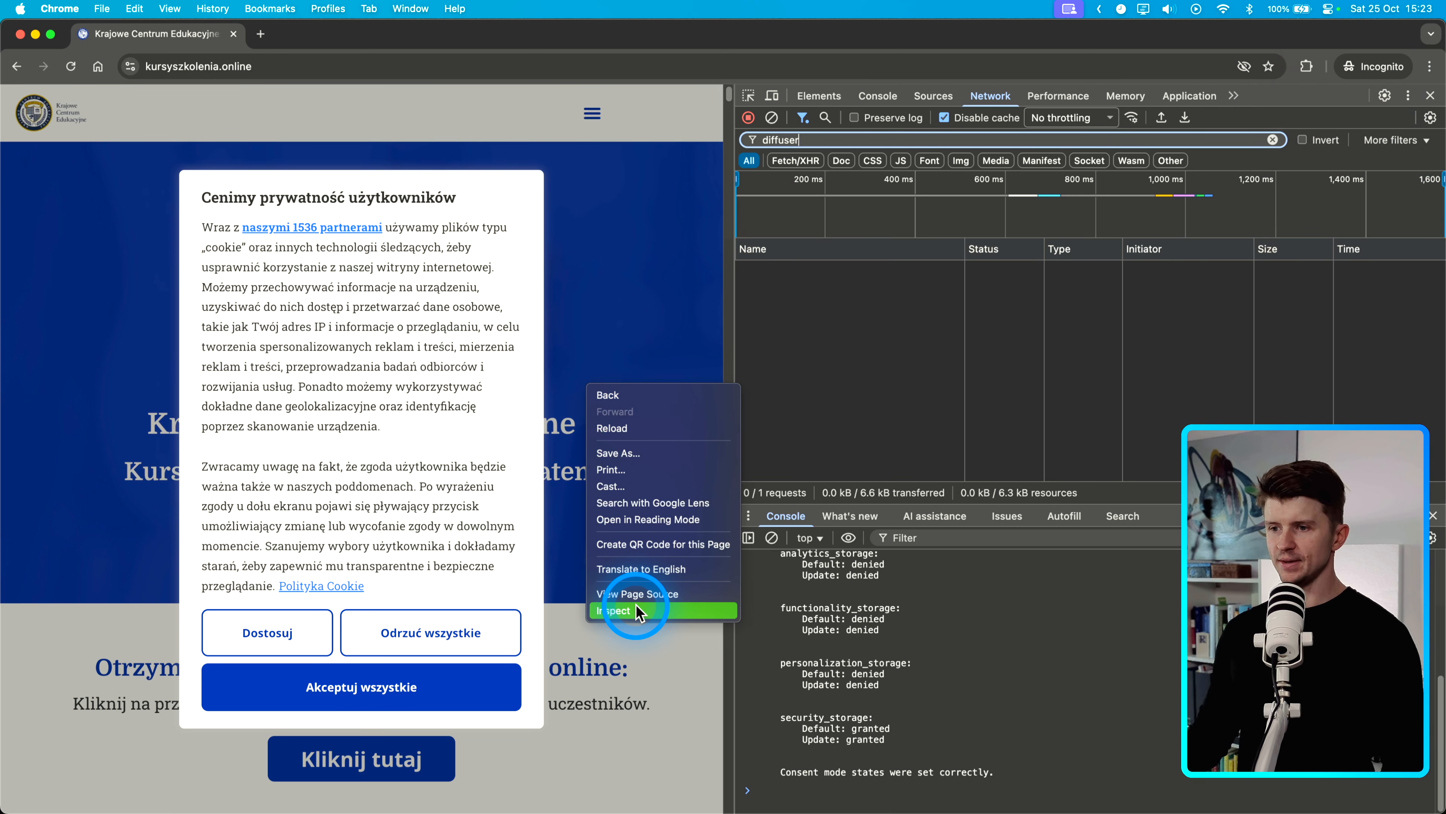
click(858, 275)
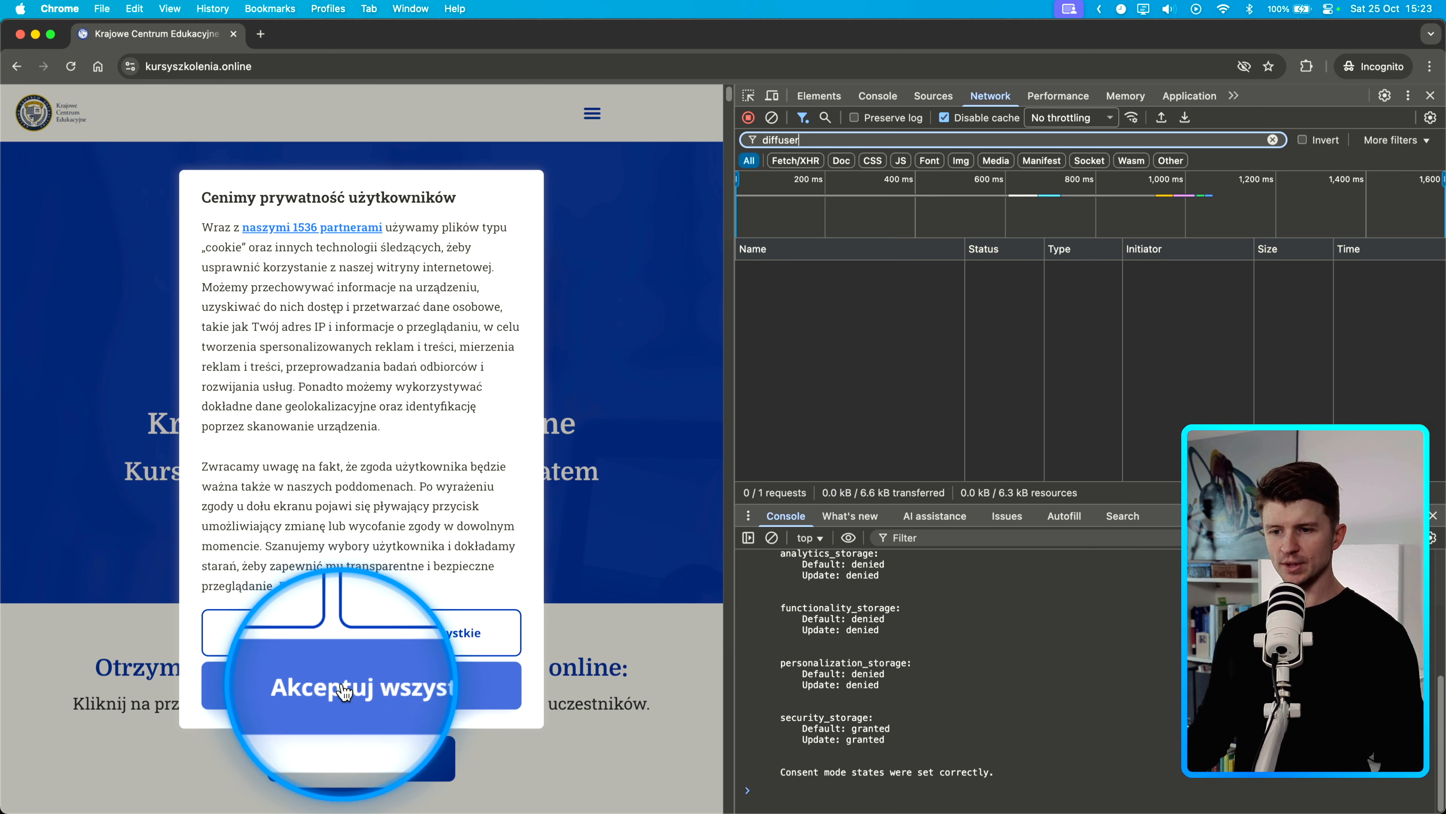
click(354, 689)
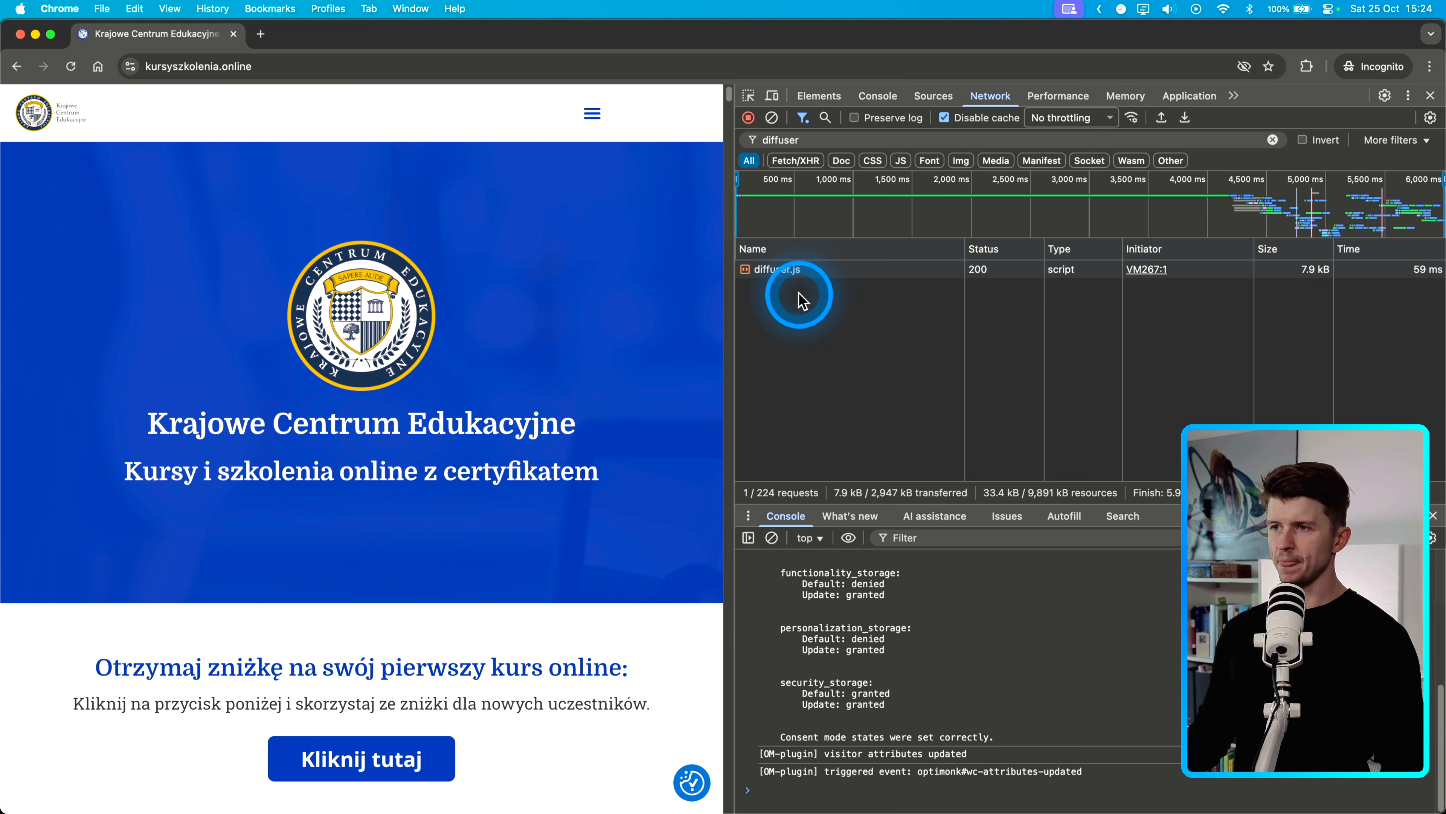
- Inspect the diffuser.js request's headers, preview, response, initiator and timing details
click(779, 270)
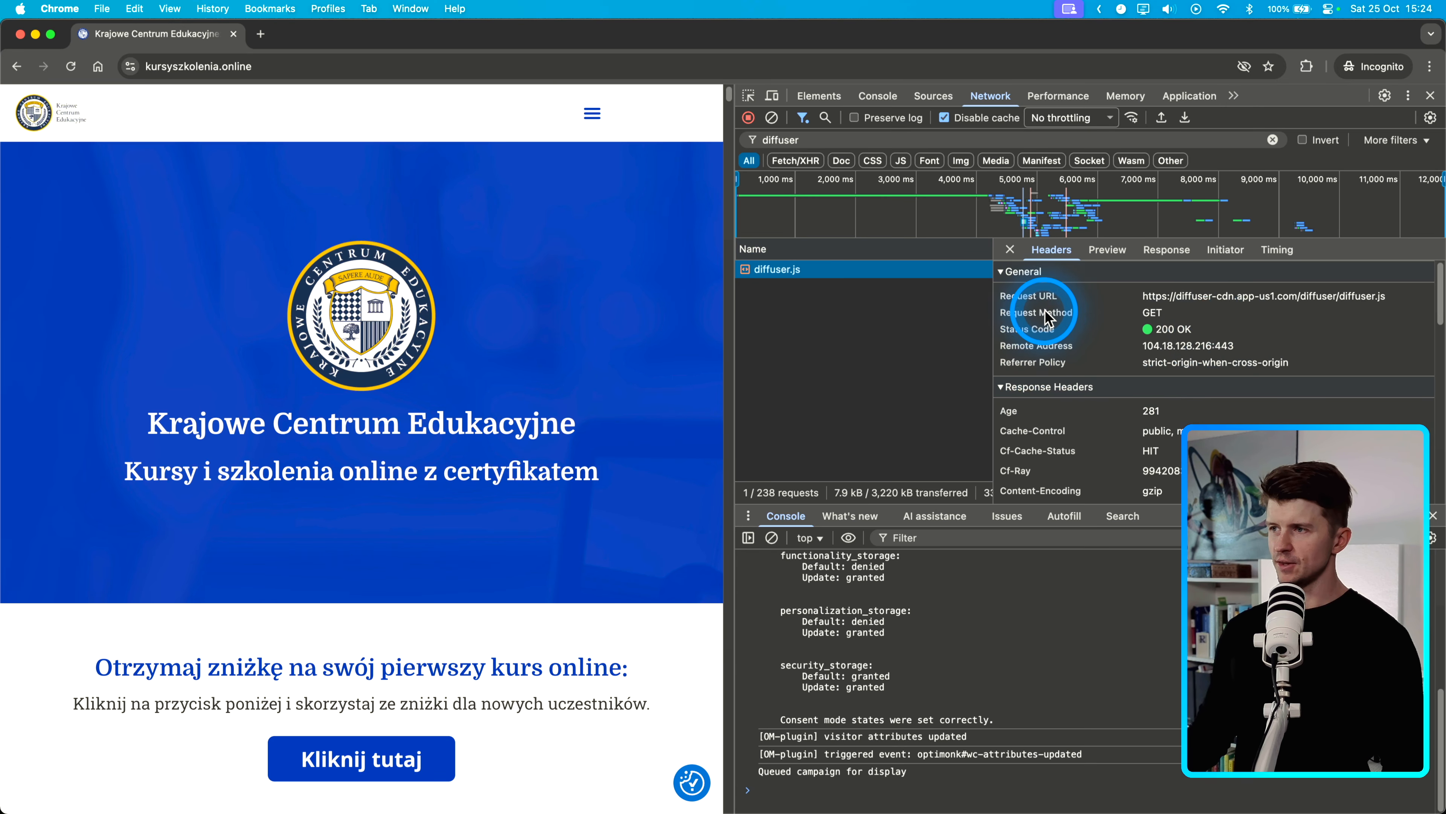
scroll(1248, 397, down, 10)
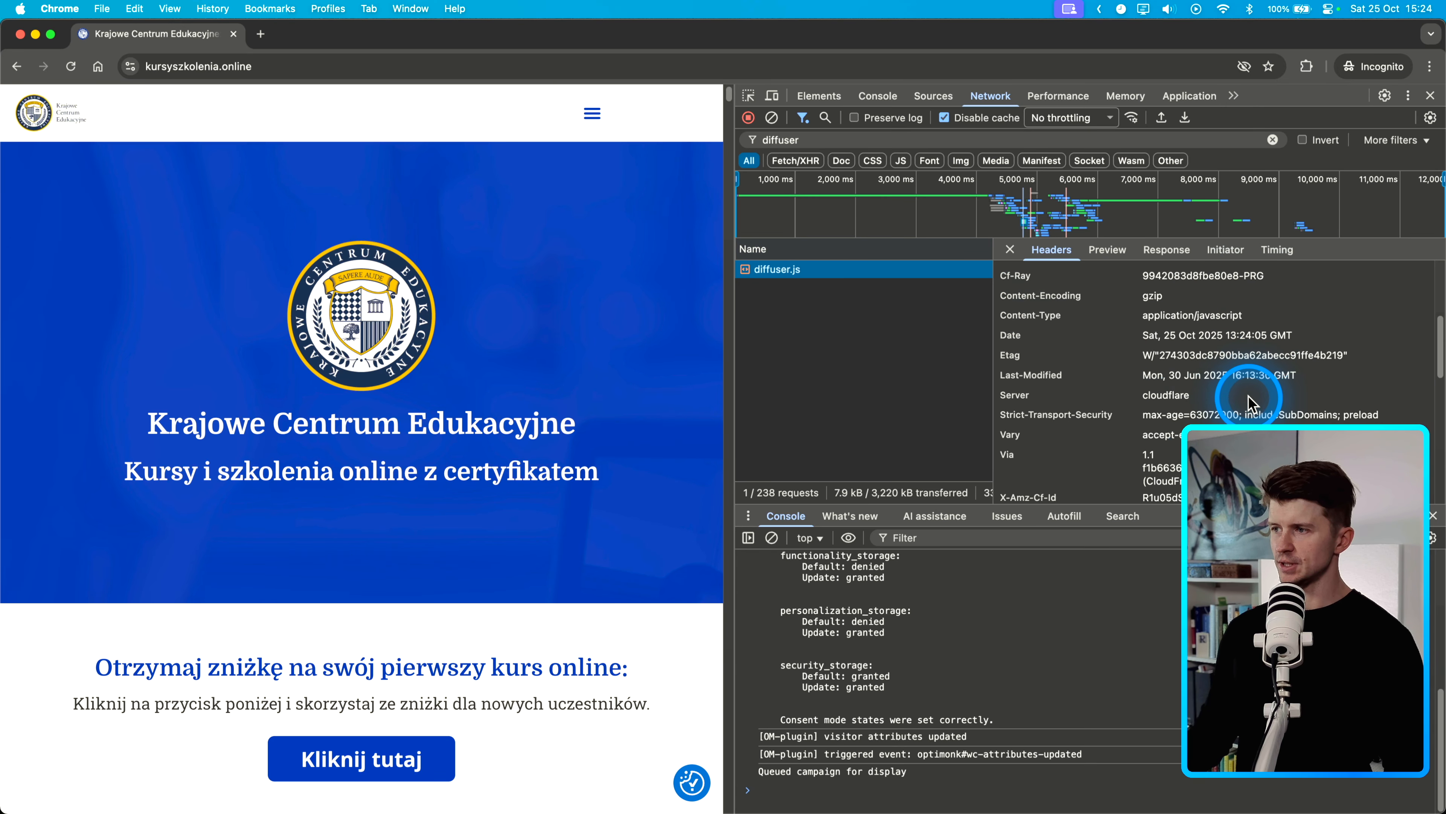
scroll(1223, 388, up, 10)
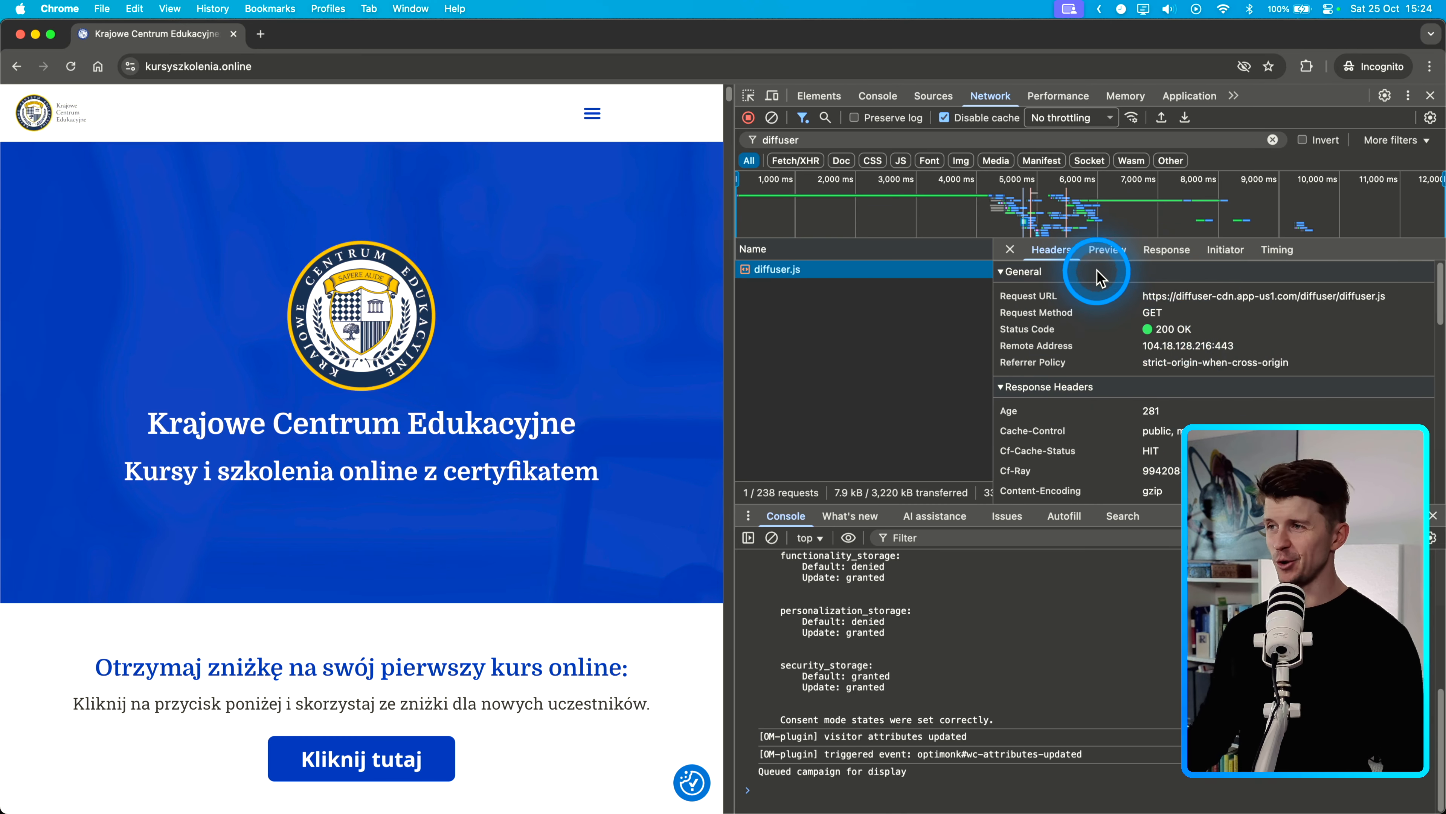
click(1108, 250)
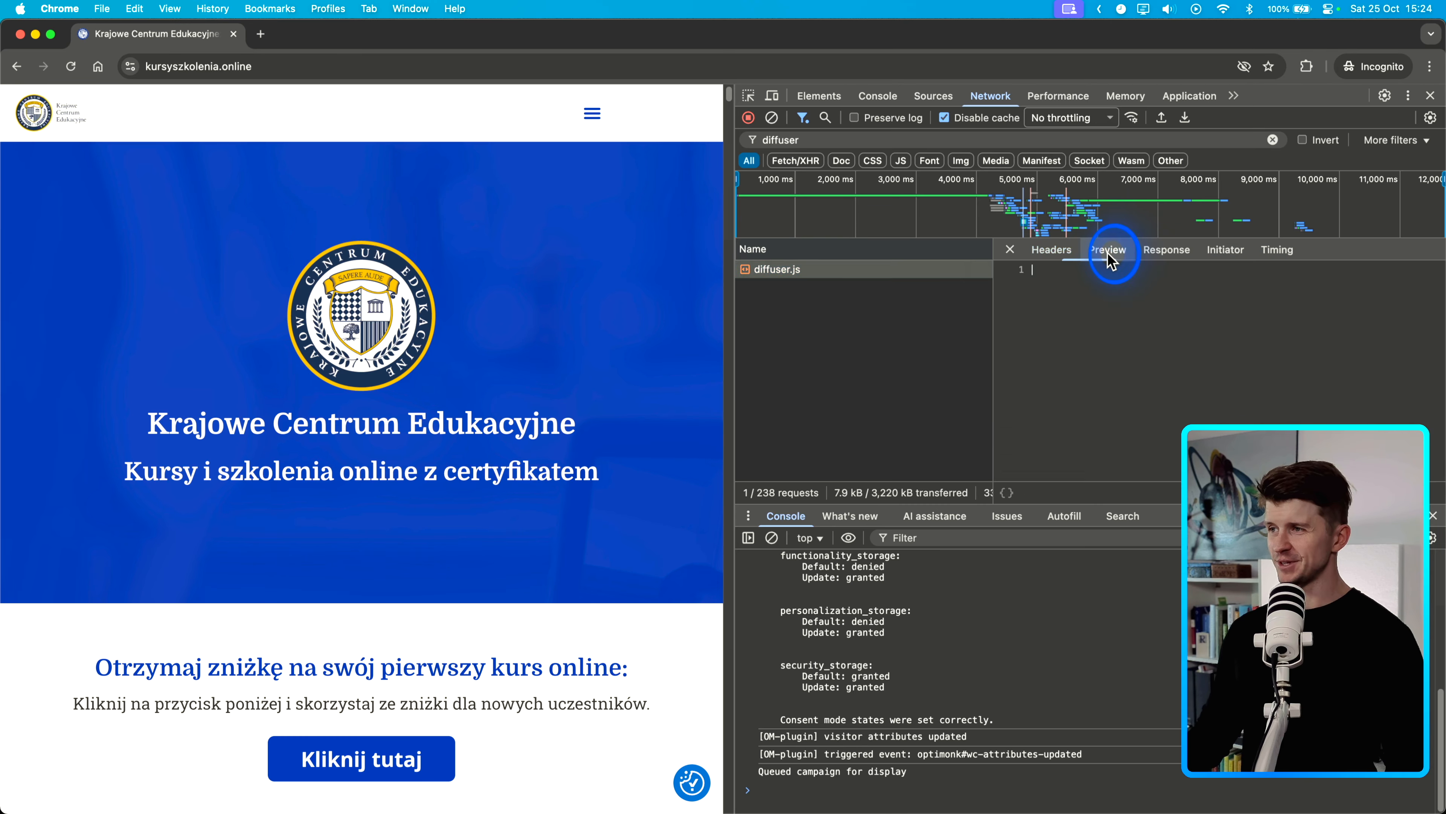
click(1059, 252)
click(1168, 250)
click(1219, 252)
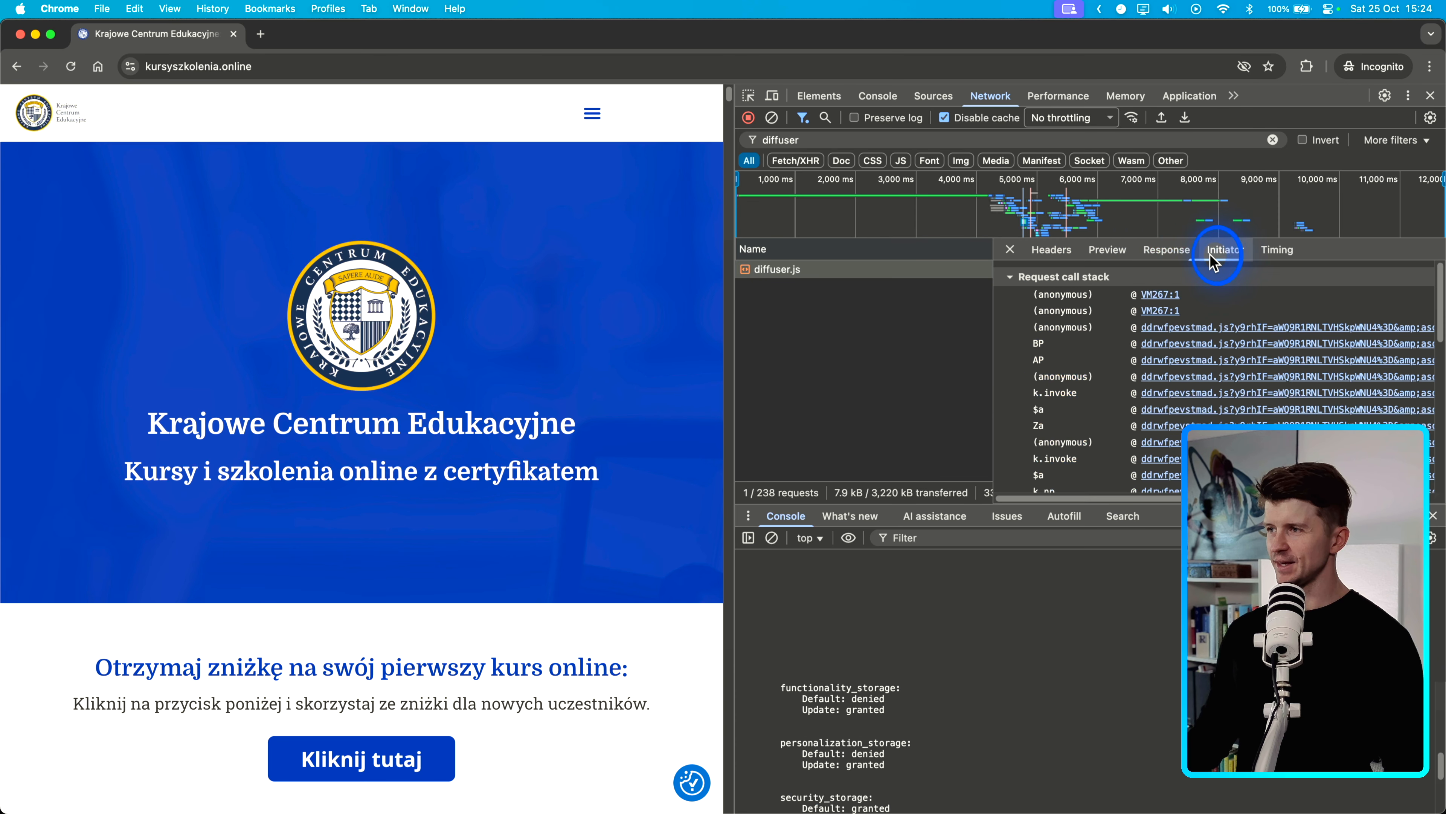
click(1288, 251)
click(1065, 249)
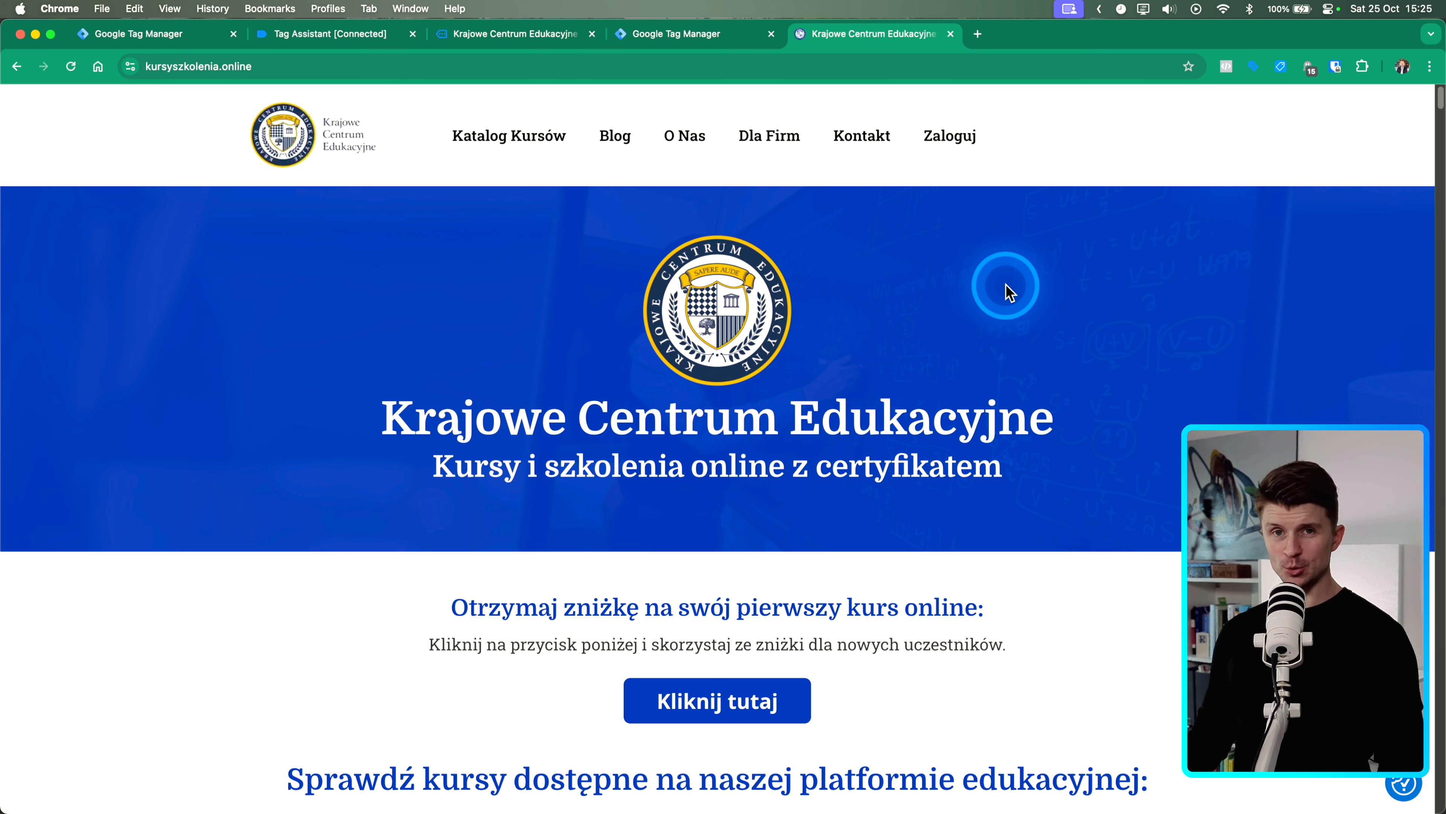
- Open Ghostery and view the Active Campaign tracker details for the site
click(1308, 67)
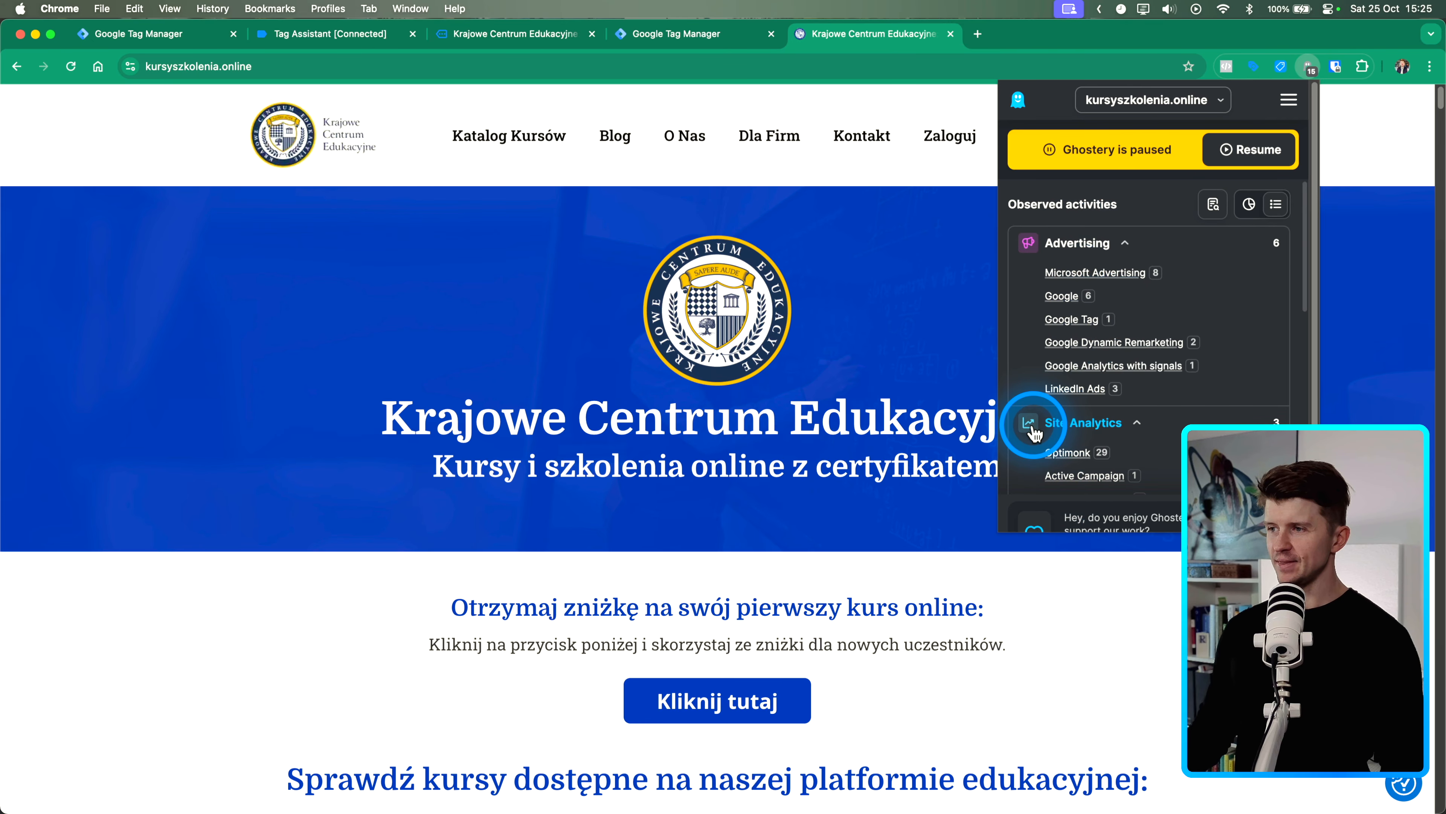
click(1074, 482)
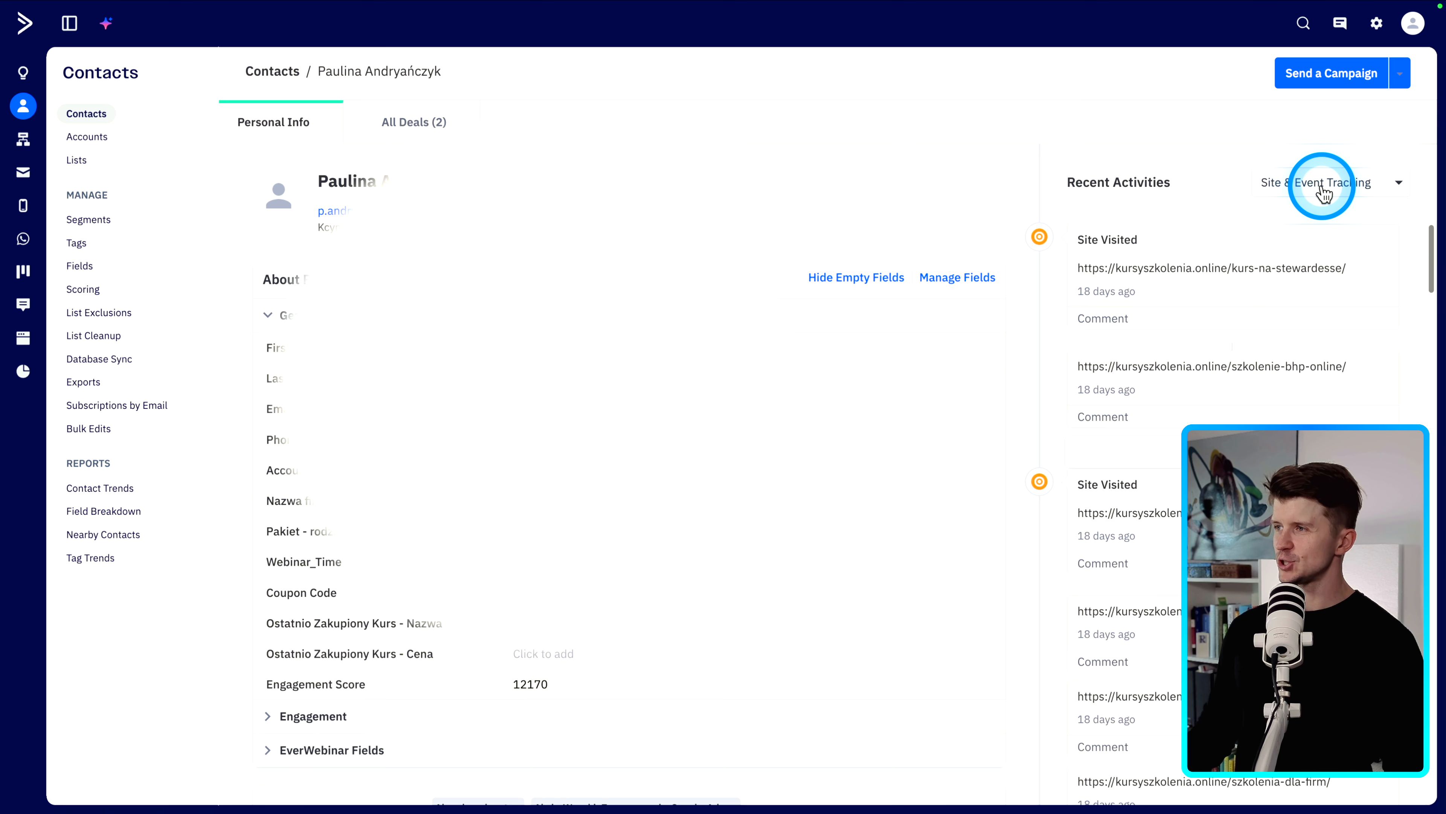
- Filter the contact's recent activities to Site & Event Tracking and scroll through the visited pages
click(1336, 190)
click(1269, 378)
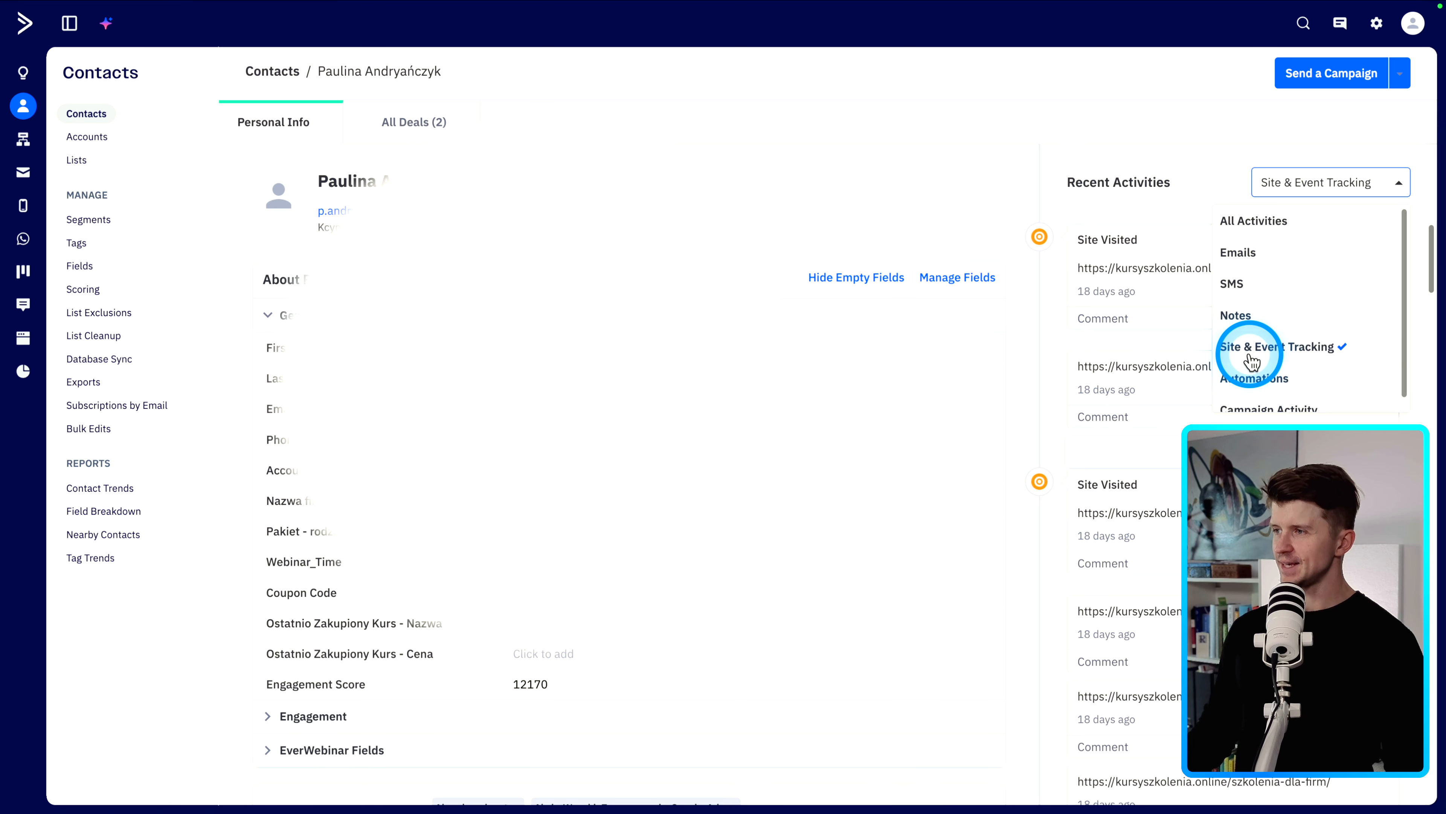
click(1200, 181)
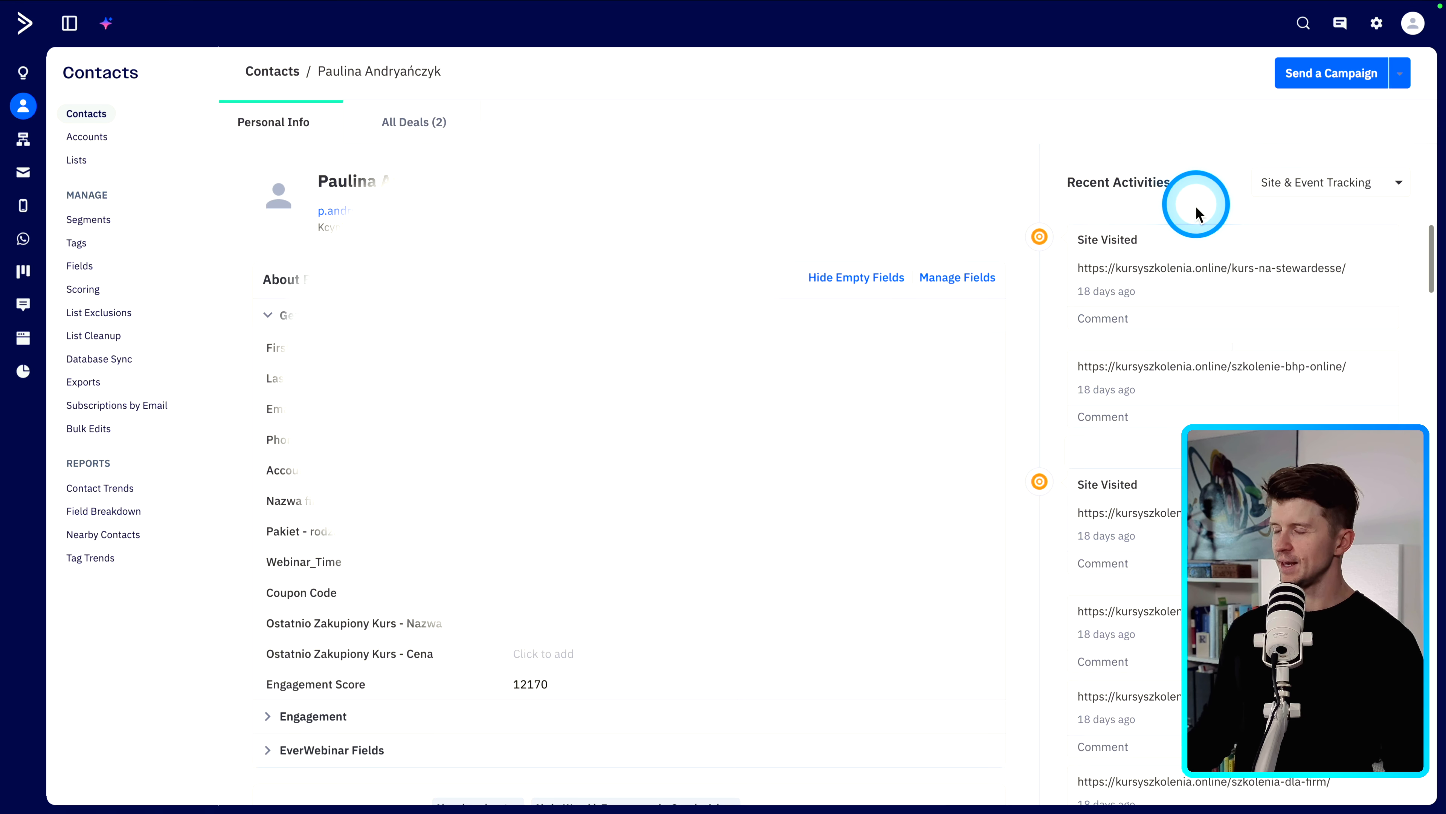
scroll(1112, 308, down, 4)
scroll(1112, 315, down, 10)
scroll(1121, 385, up, 3)
scroll(1119, 439, up, 6)
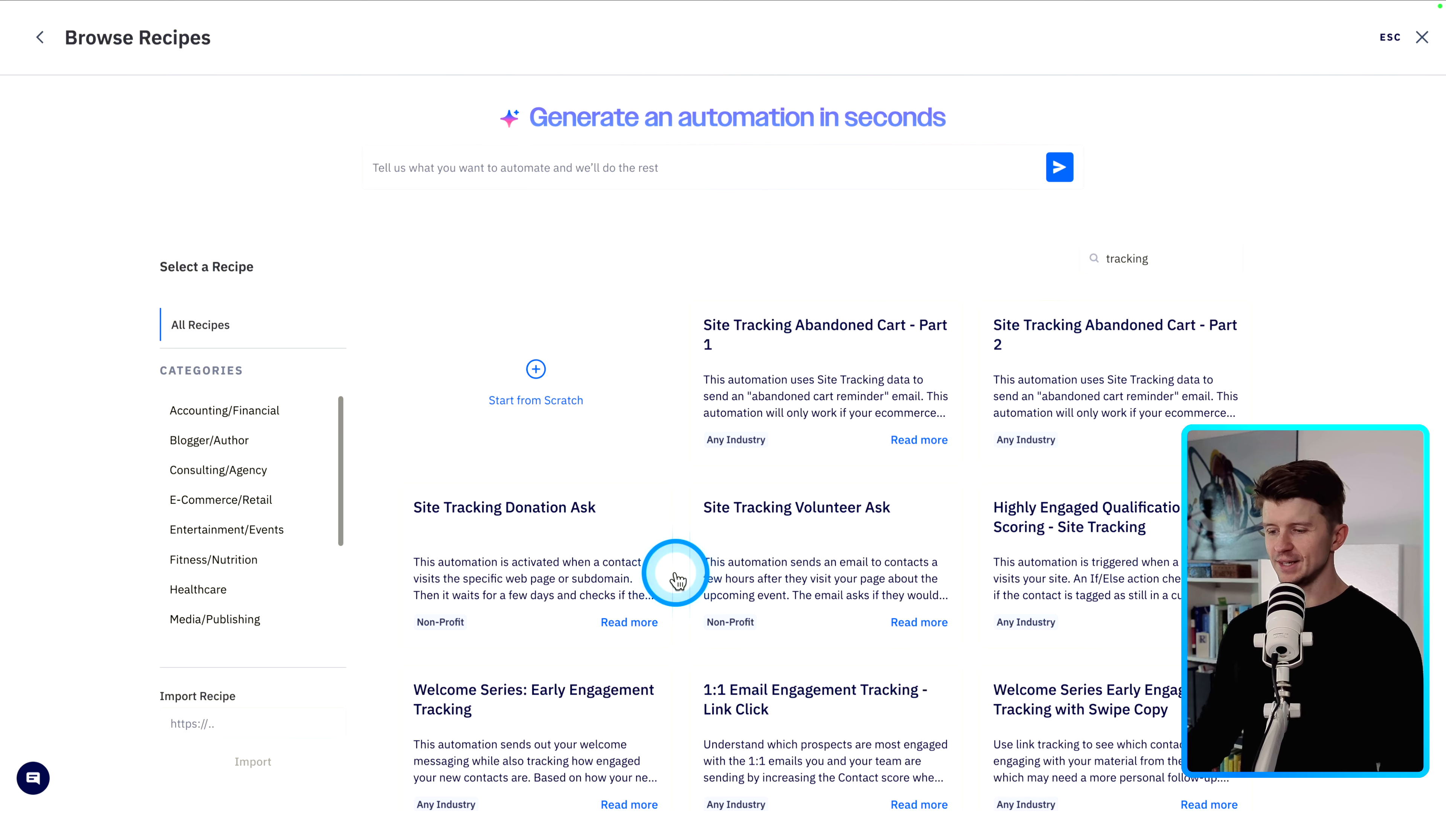
- Browse the automation recipes found for tracking and open the details of Site Tracking Abandoned Cart - Part 1
scroll(242, 450, down, 3)
scroll(210, 578, up, 3)
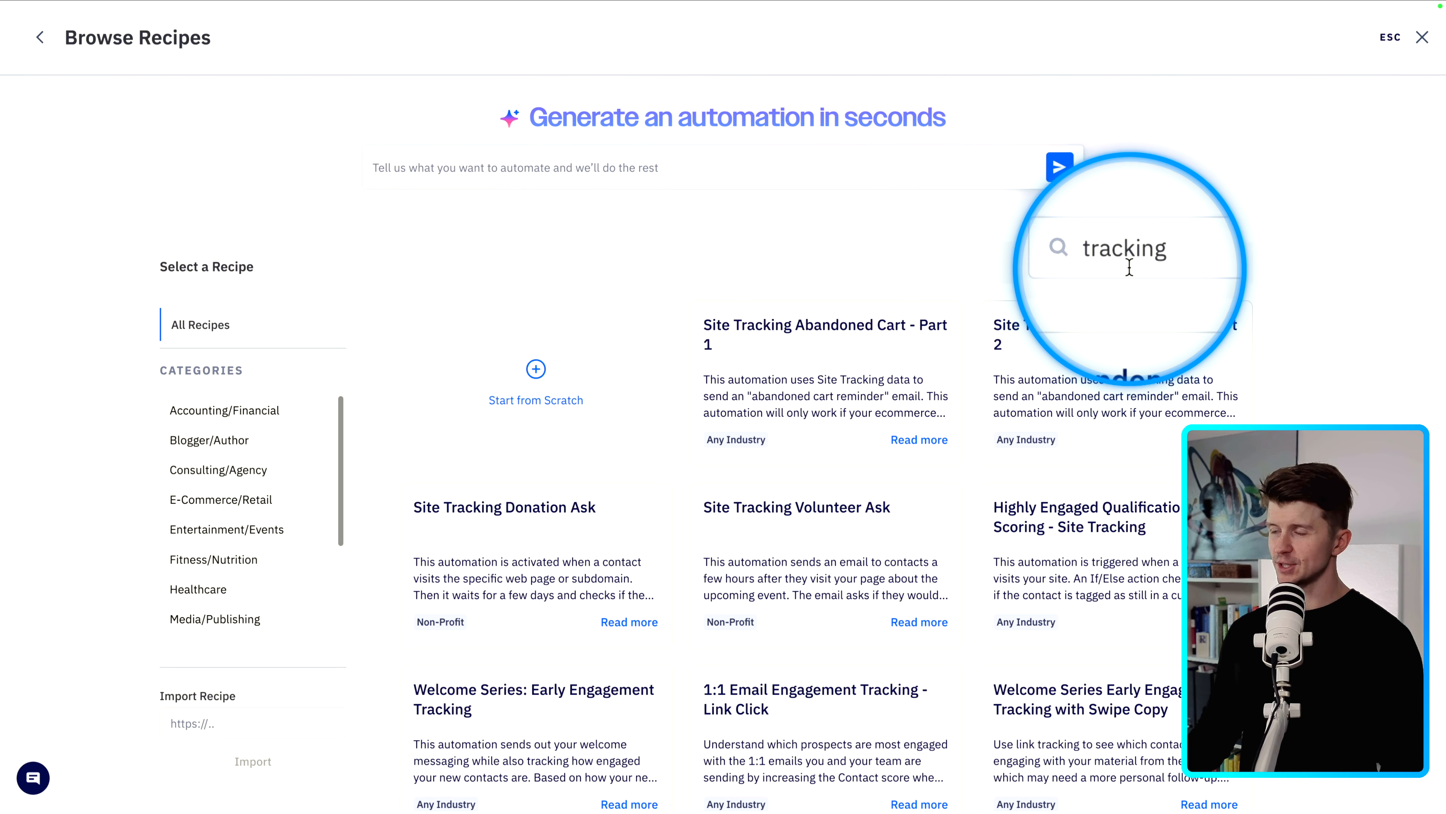
click(891, 441)
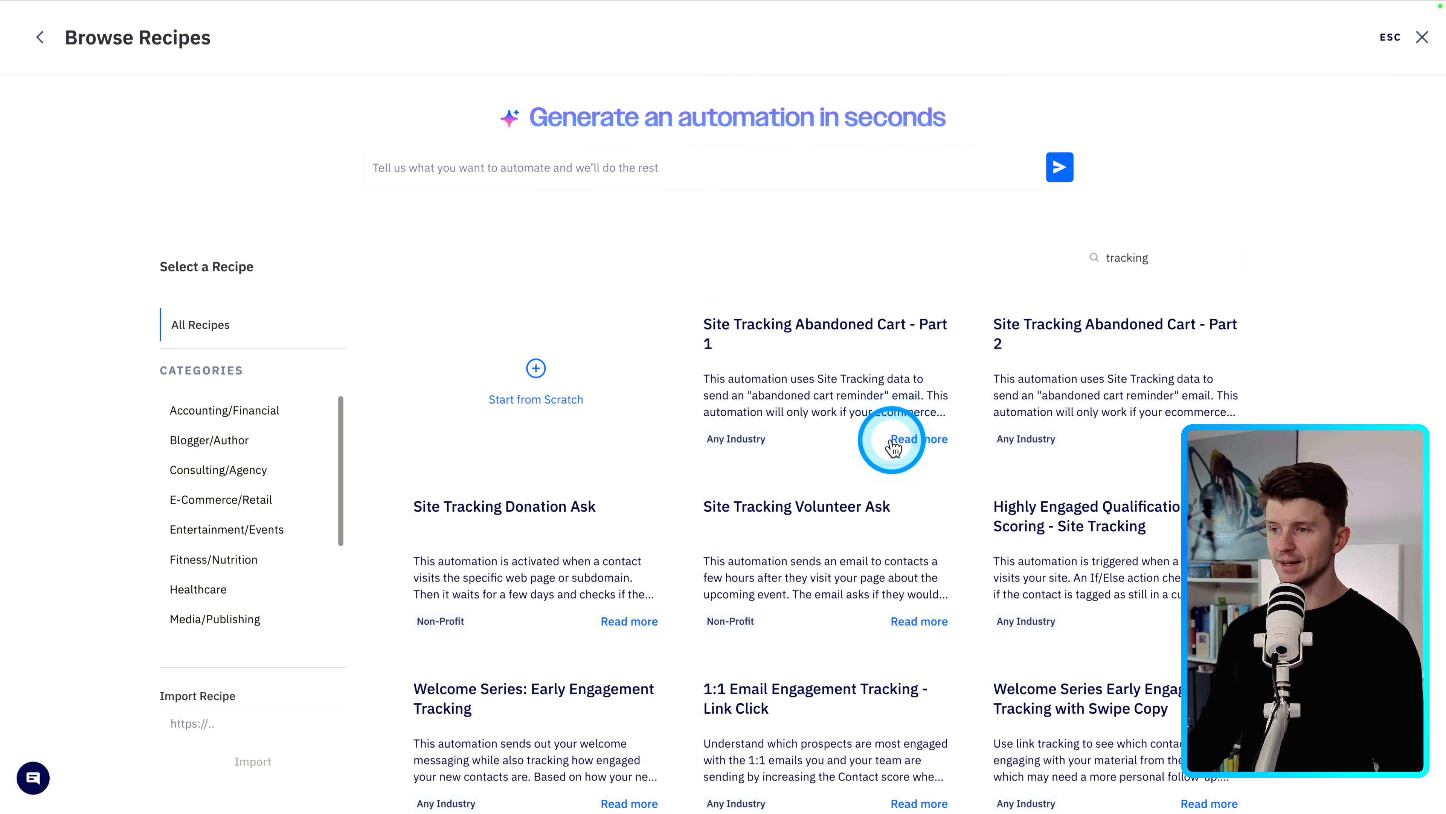
scroll(894, 449, down, 1)
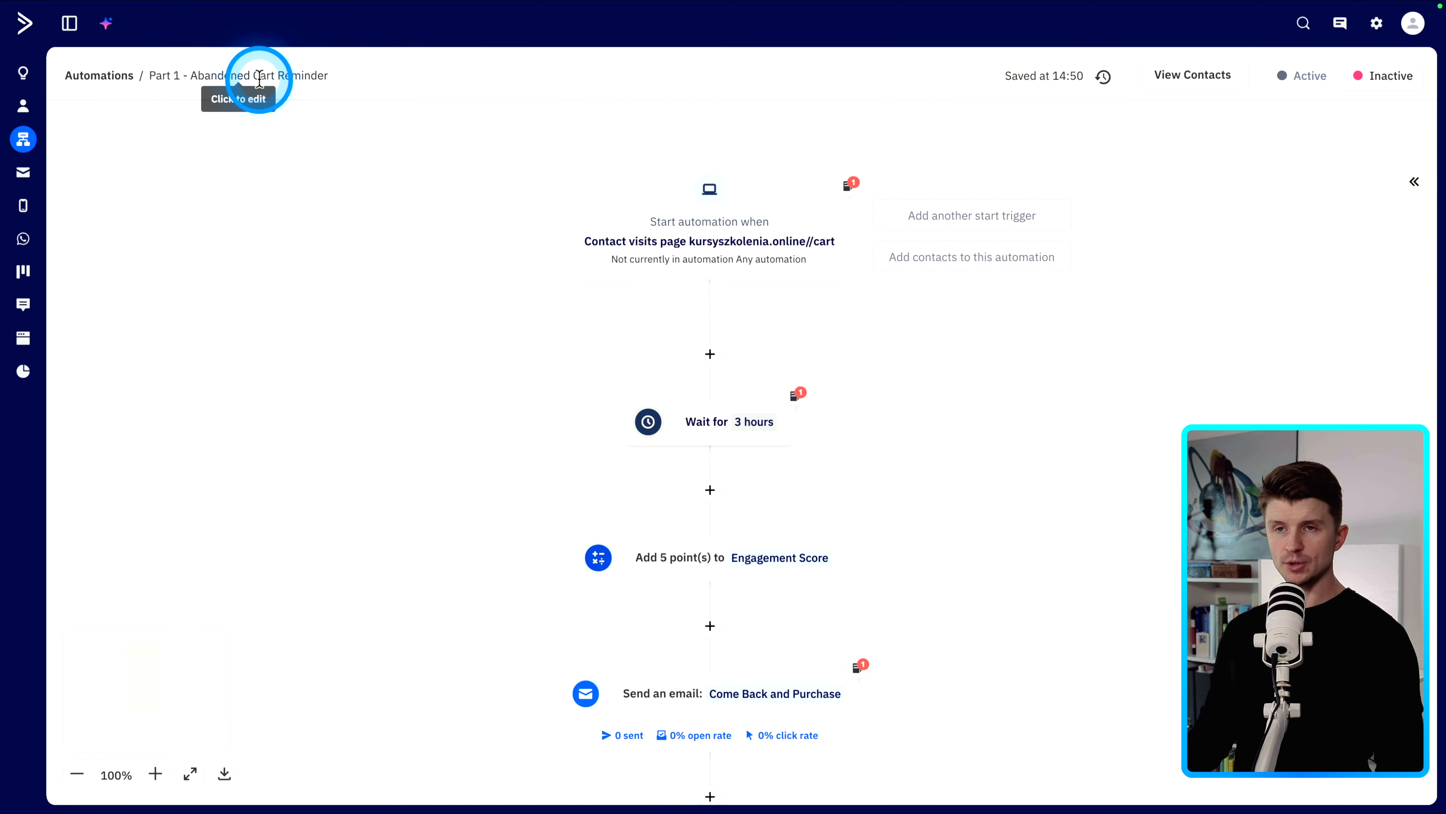
- Open the settings of the automation's Contact visits page trigger for the cart URL and close them
mouse_move(720, 275)
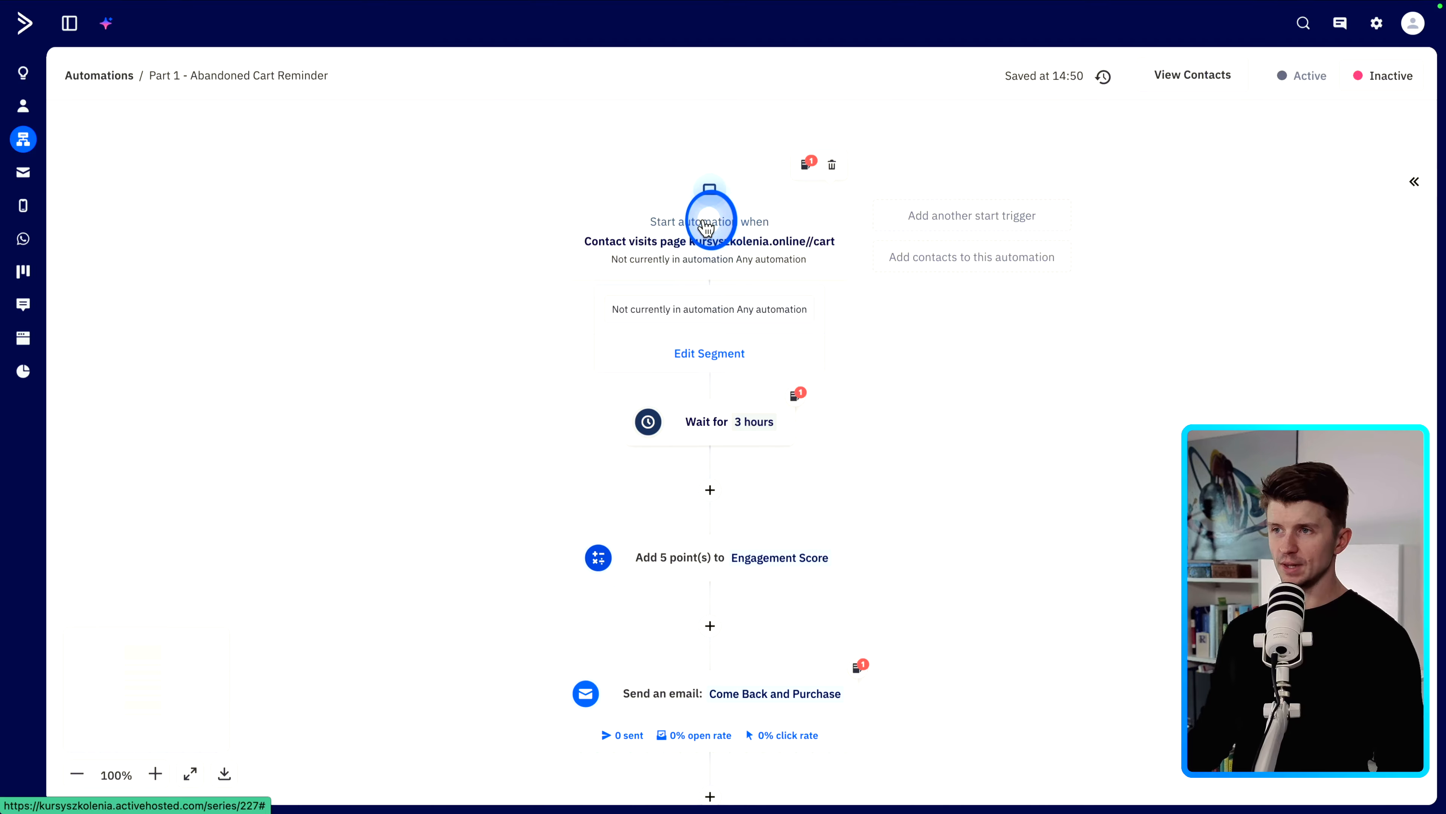
click(706, 225)
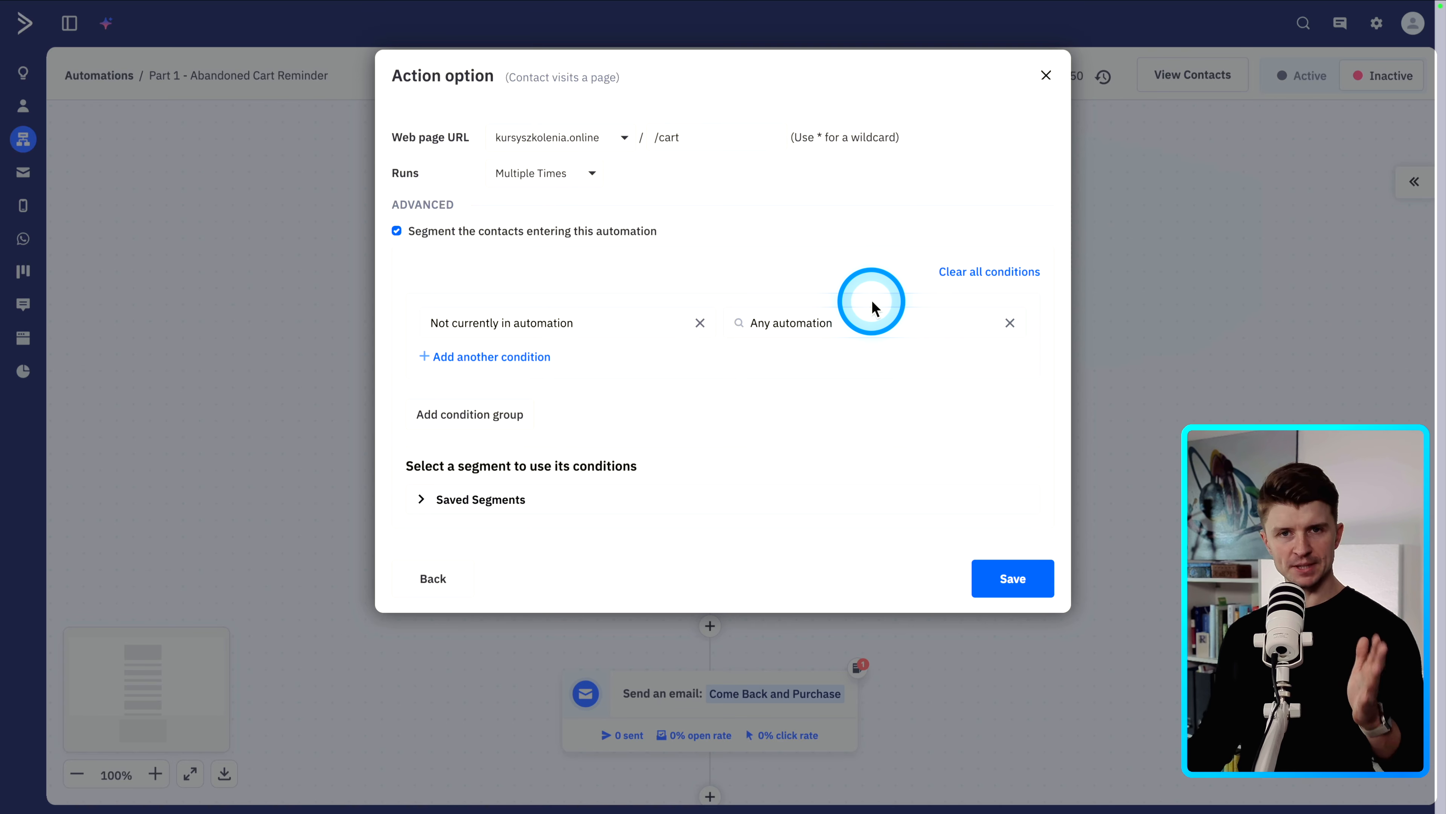
click(1214, 268)
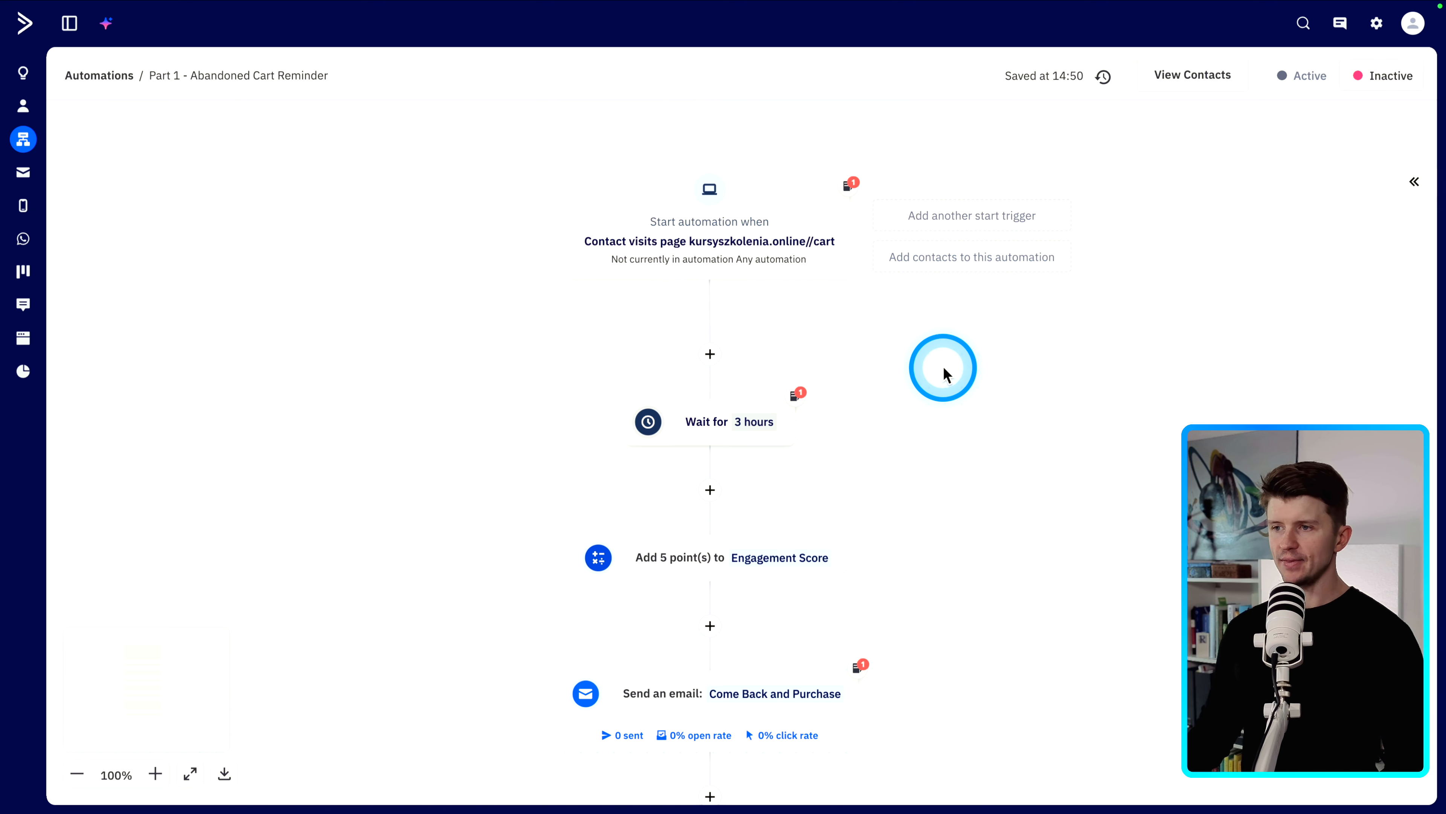
- Scroll through the abandoned cart automation's wait, score and email steps
scroll(934, 379, down, 1)
mouse_move(712, 385)
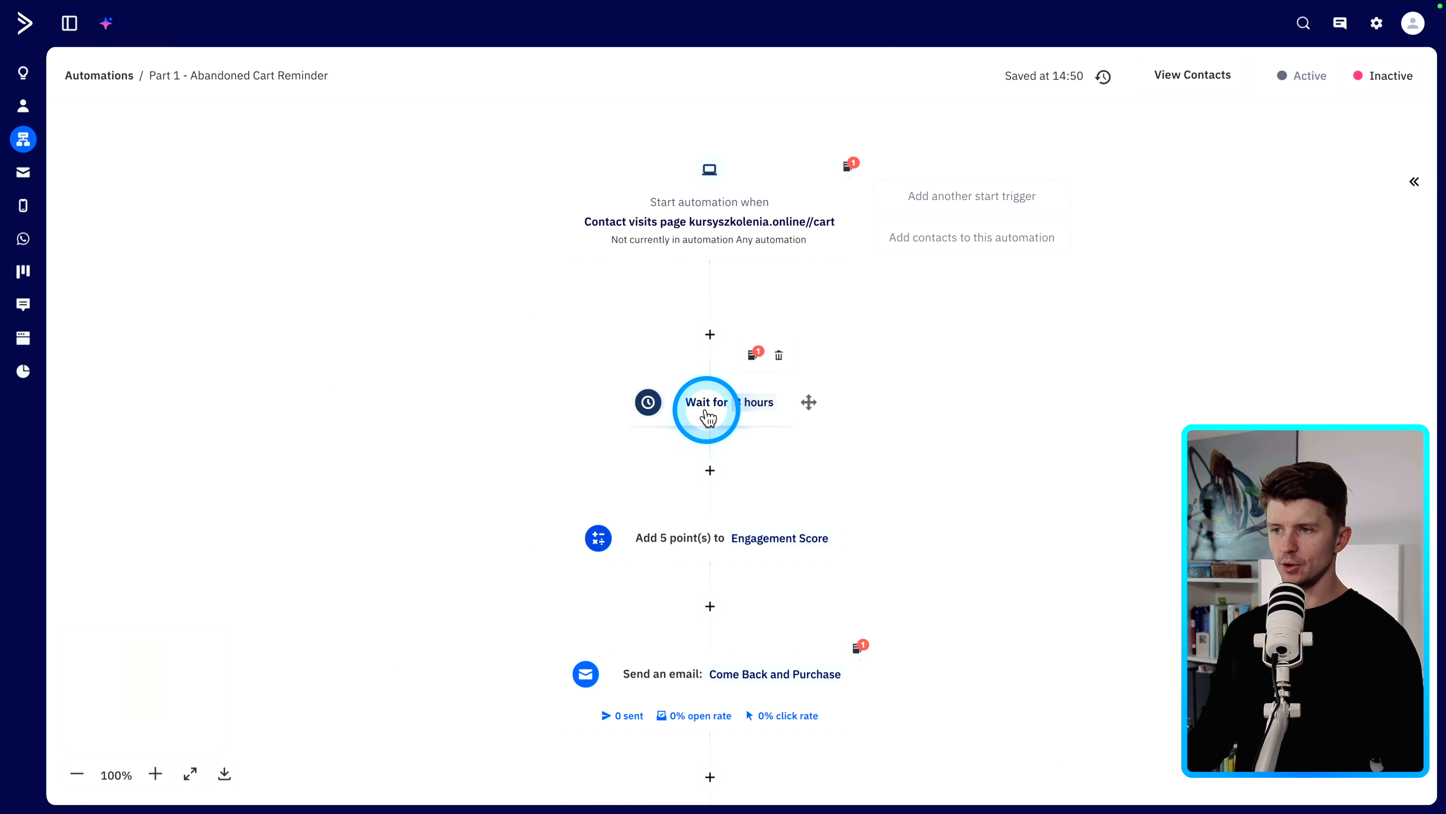
scroll(556, 380, down, 1)
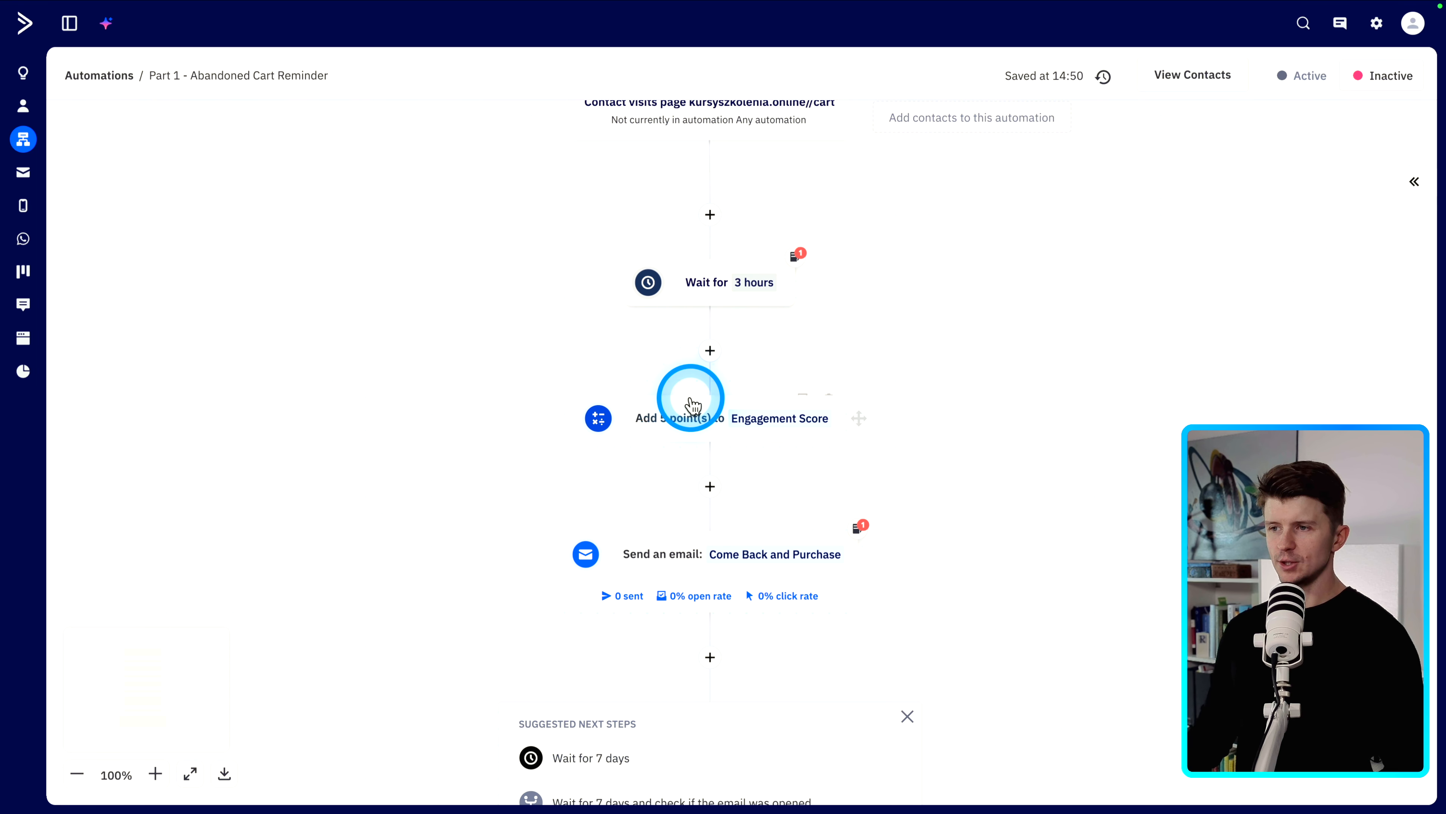
scroll(513, 410, down, 3)
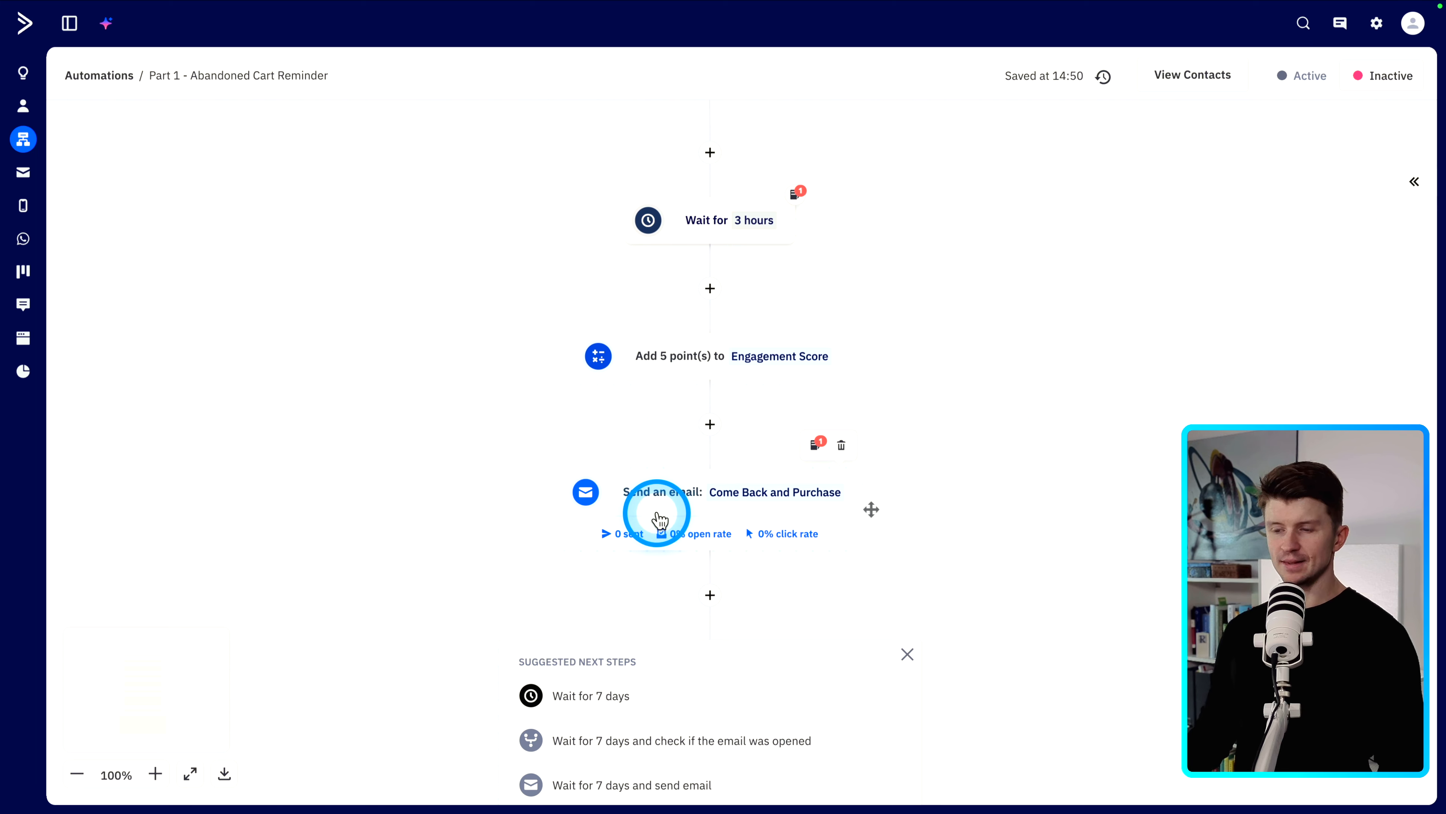
scroll(529, 416, down, 4)
scroll(517, 410, up, 6)
scroll(515, 418, up, 6)
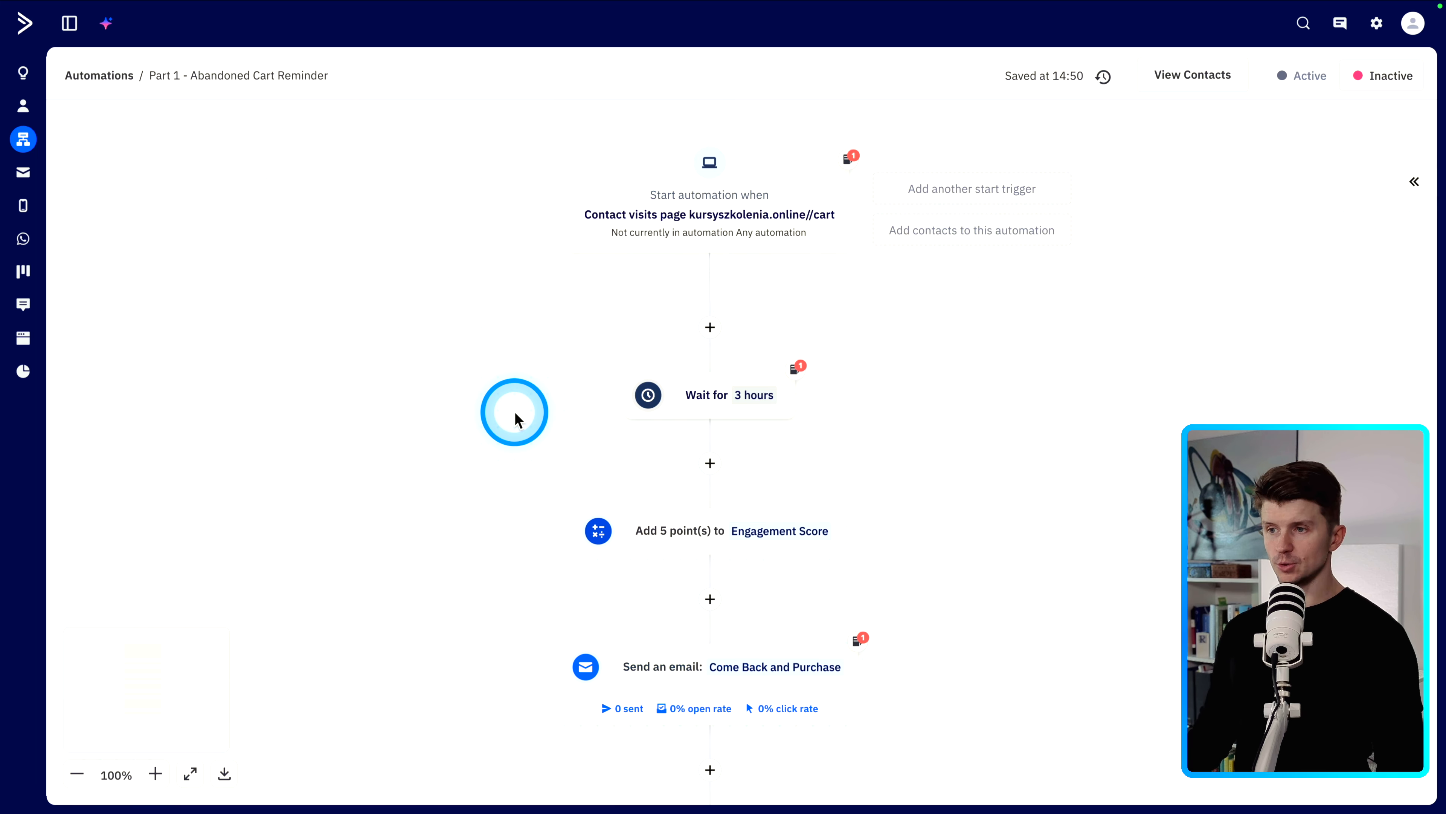
scroll(516, 419, down, 2)
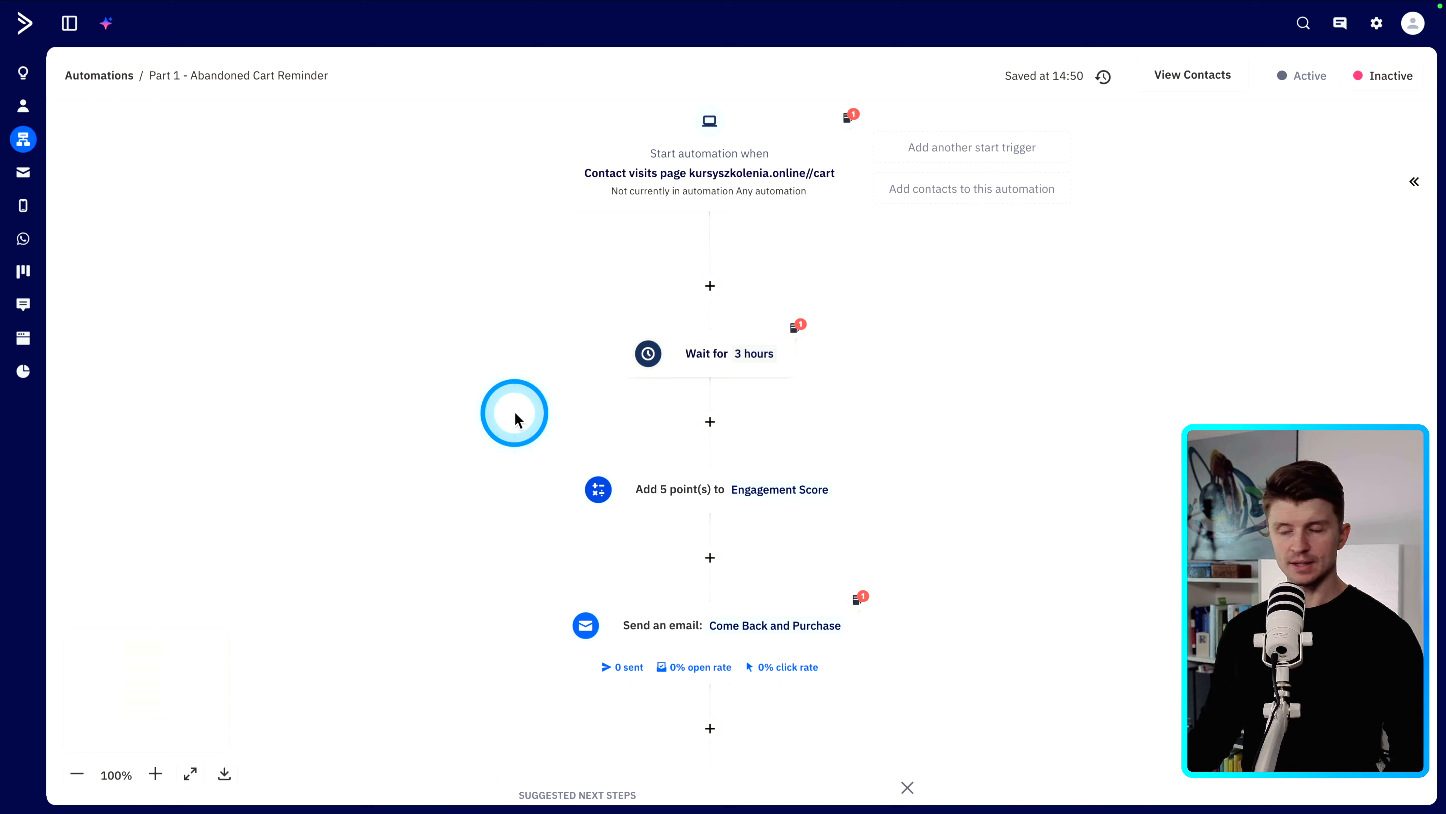
scroll(740, 461, up, 4)
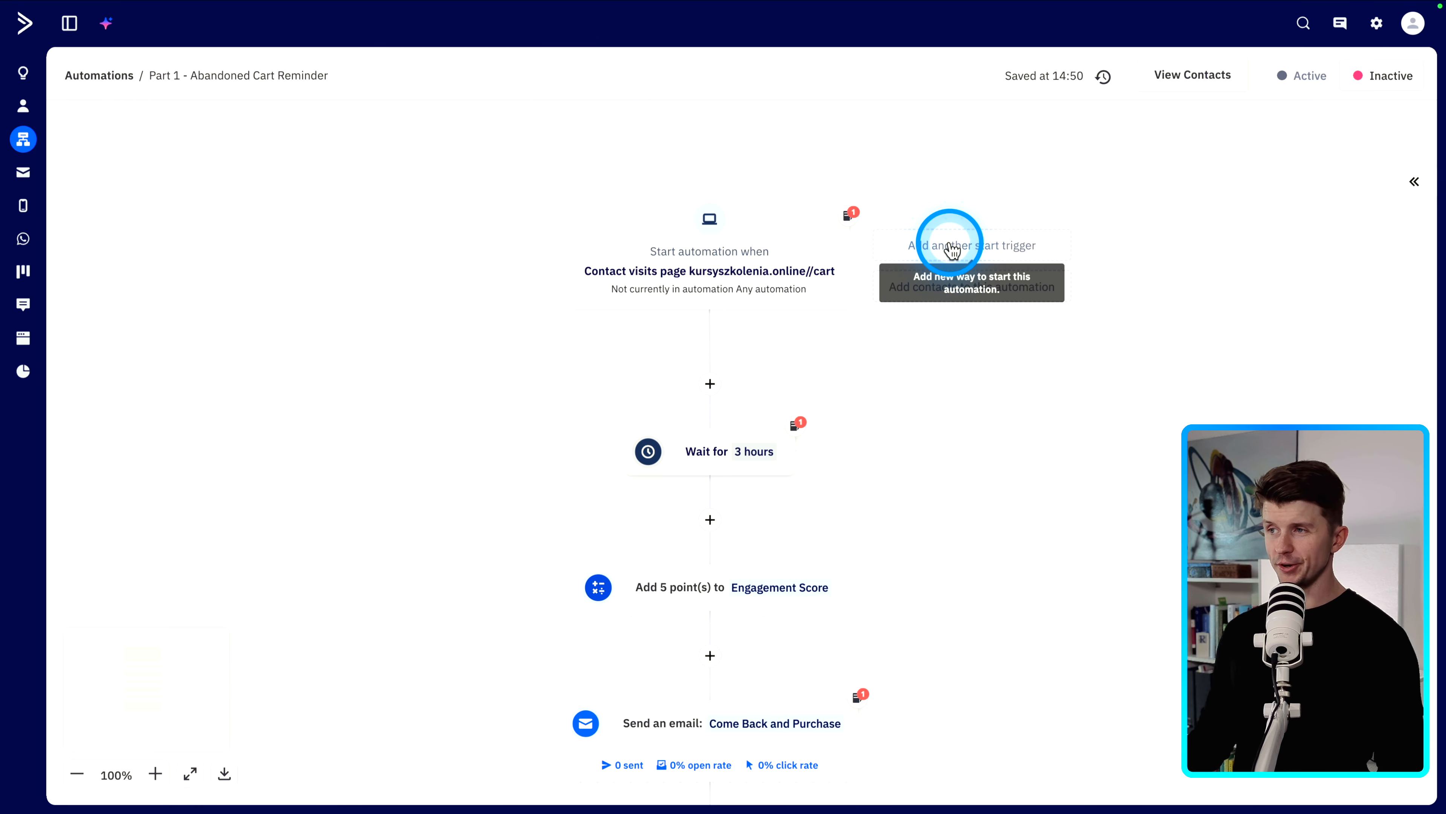
- Open the dialog for adding another start trigger and examine the Web page is visited trigger
click(959, 246)
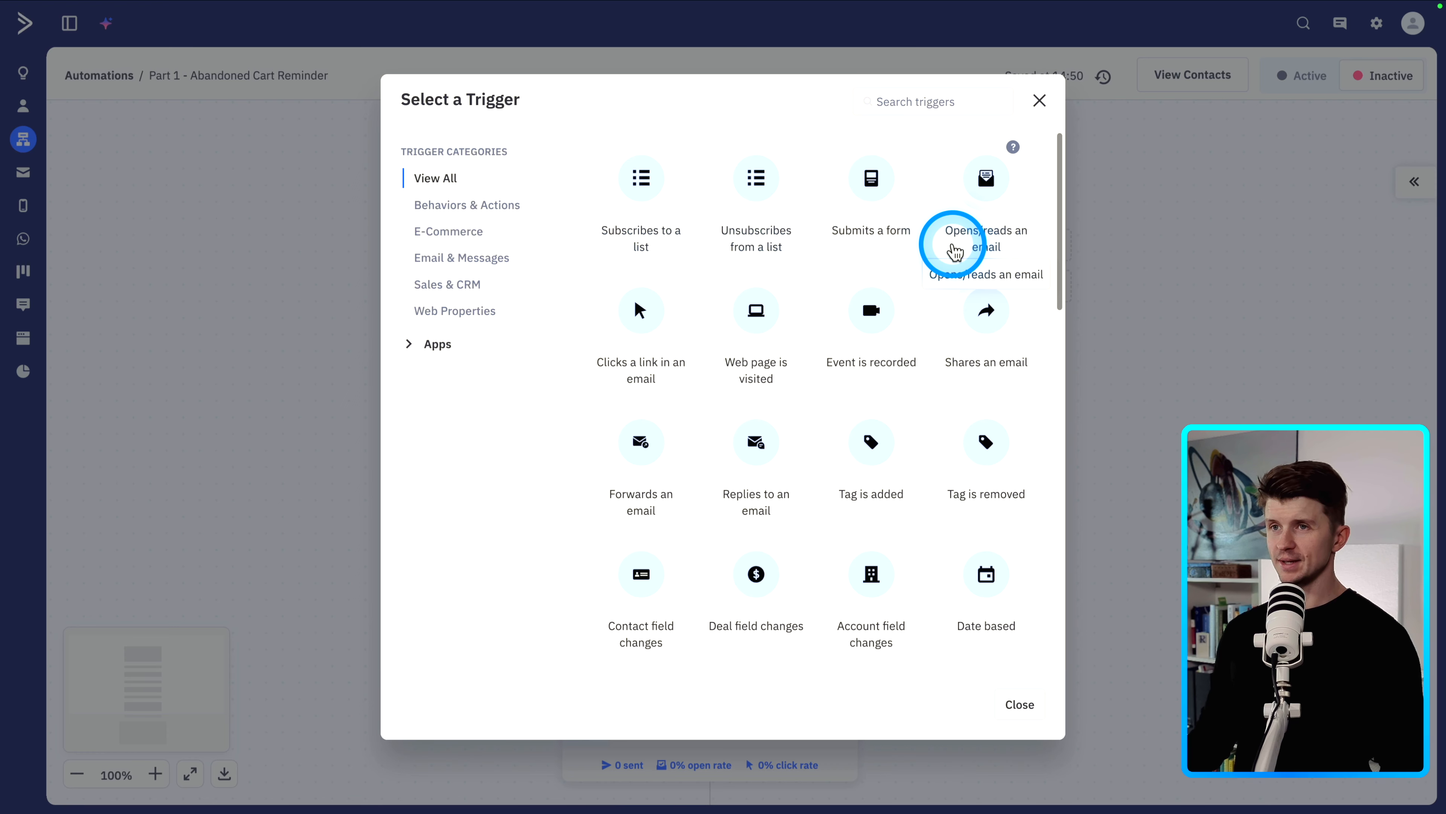
click(1119, 261)
click(981, 247)
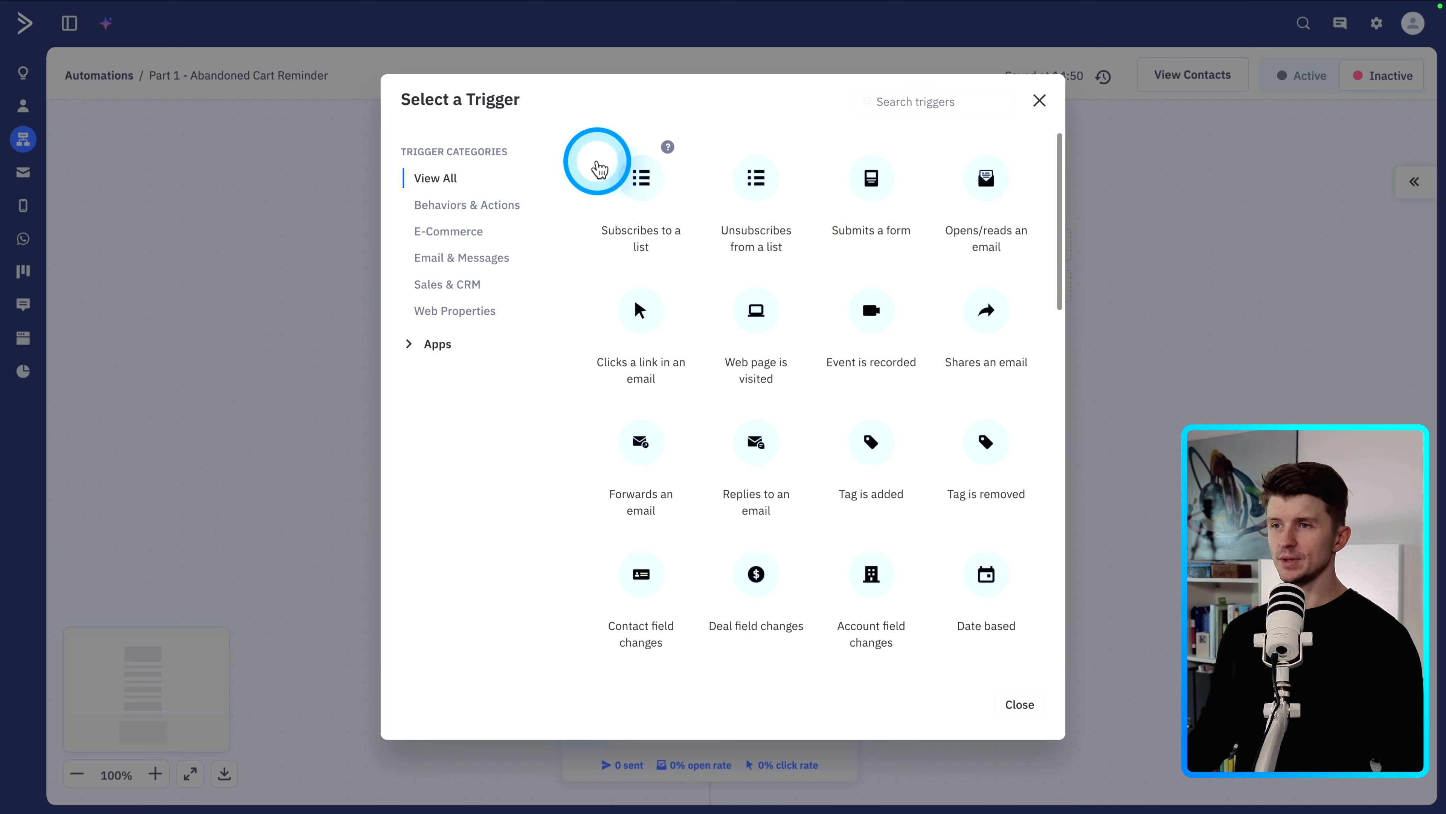
scroll(833, 285, down, 15)
scroll(811, 424, up, 8)
scroll(811, 424, up, 8)
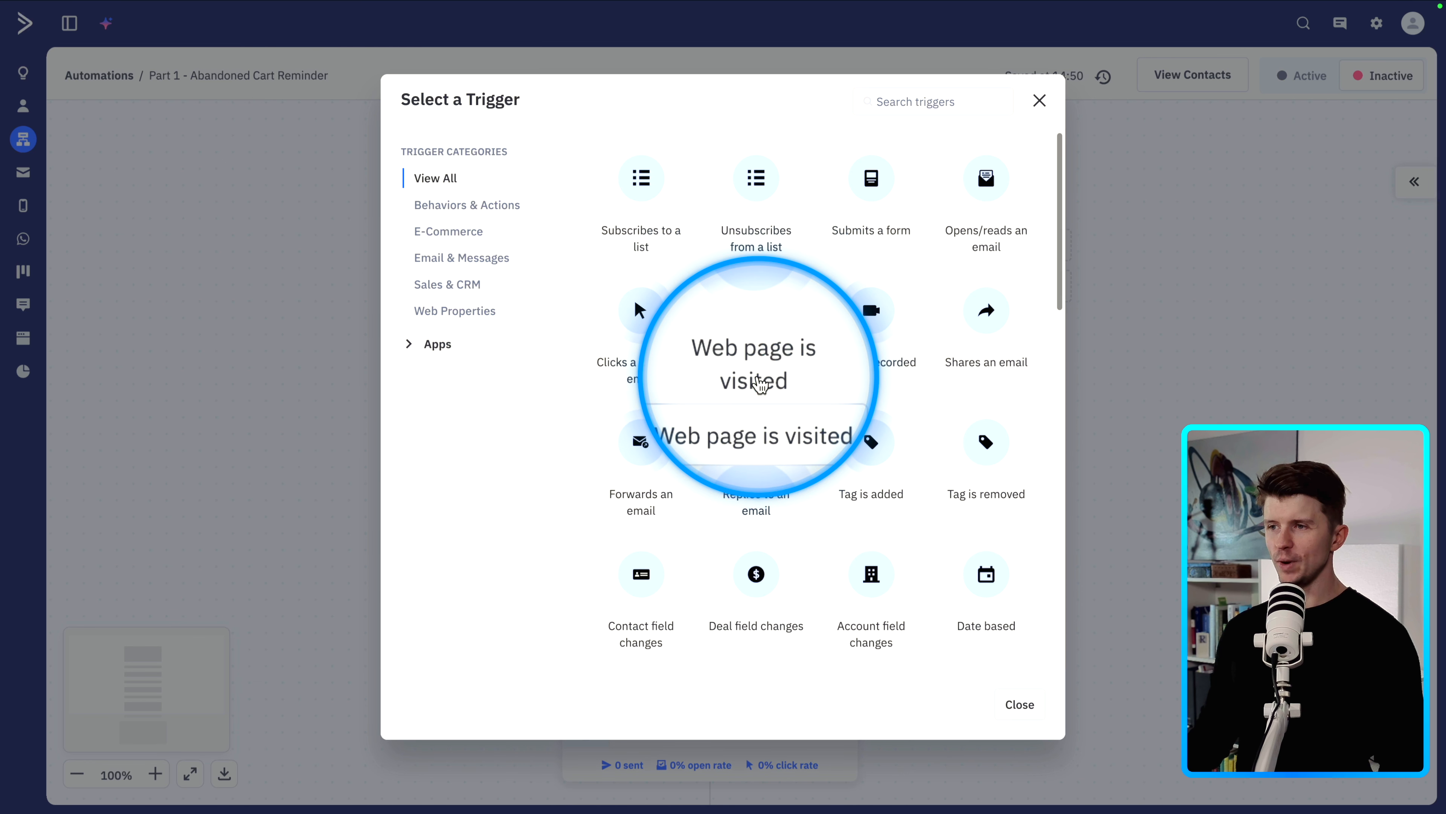
click(760, 319)
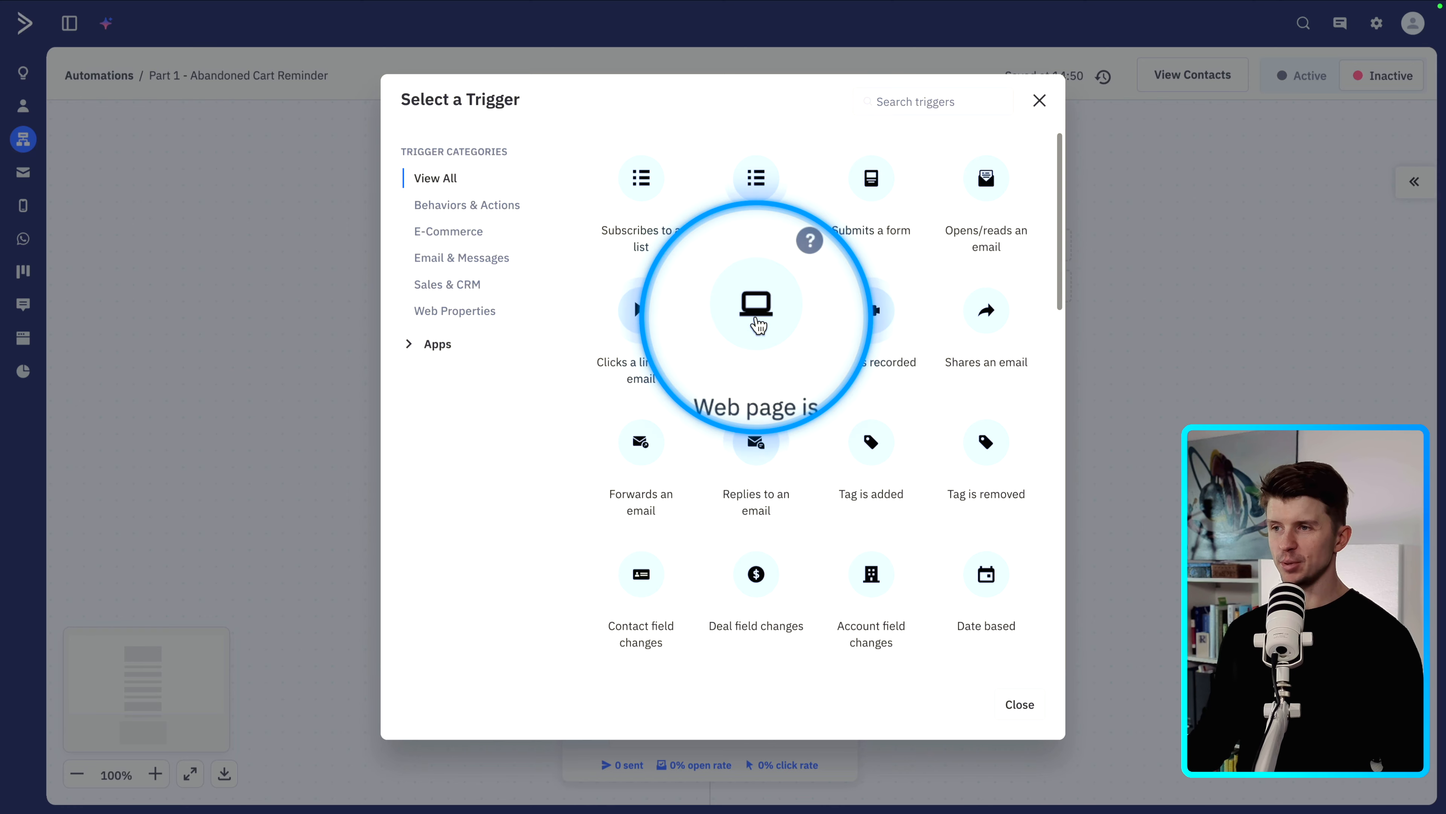
click(783, 279)
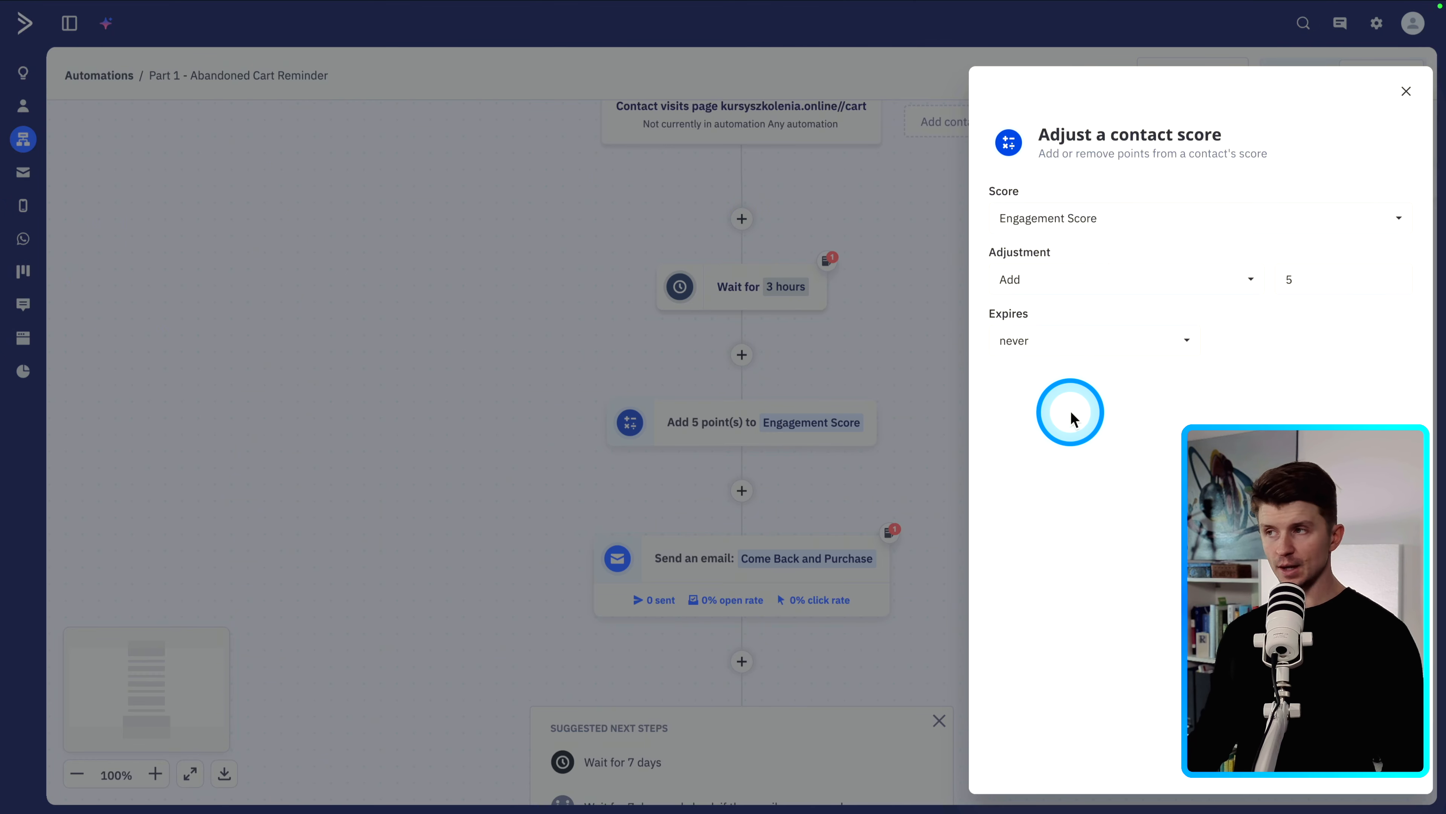
- Review the contact score action's score, adjustment options and expiry, then close the panel
click(1052, 216)
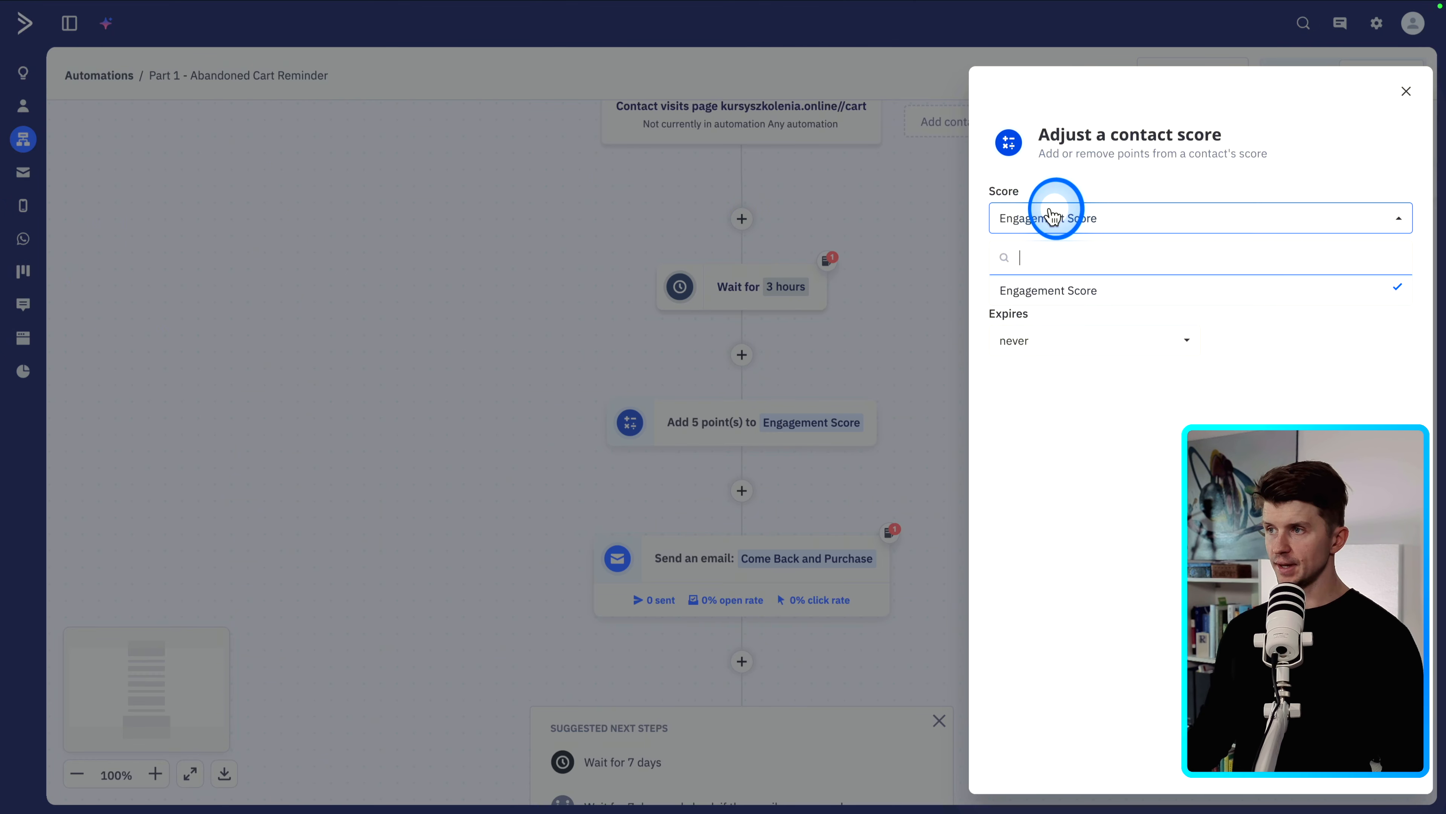
click(1058, 288)
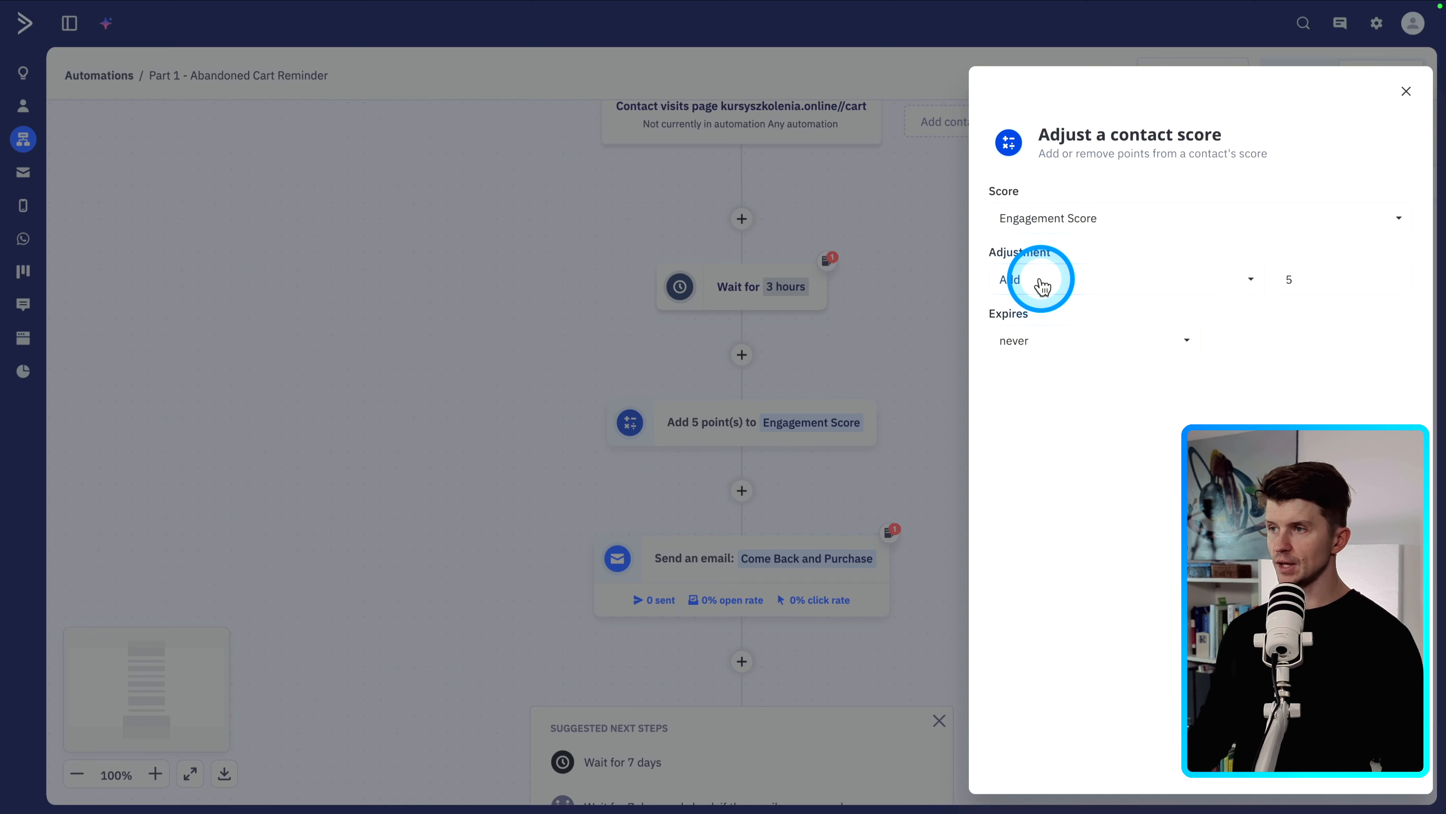
click(1044, 295)
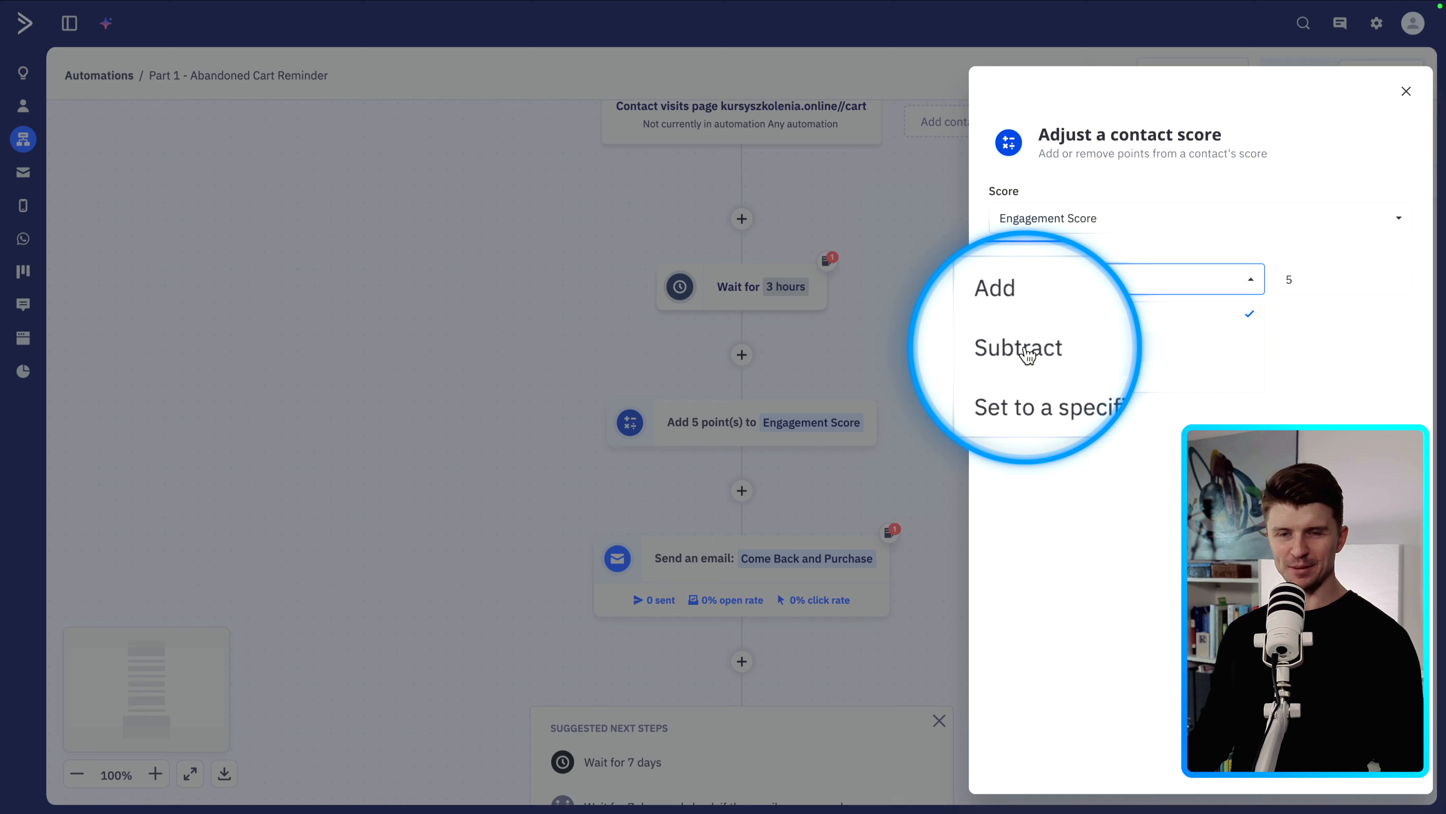
click(1120, 480)
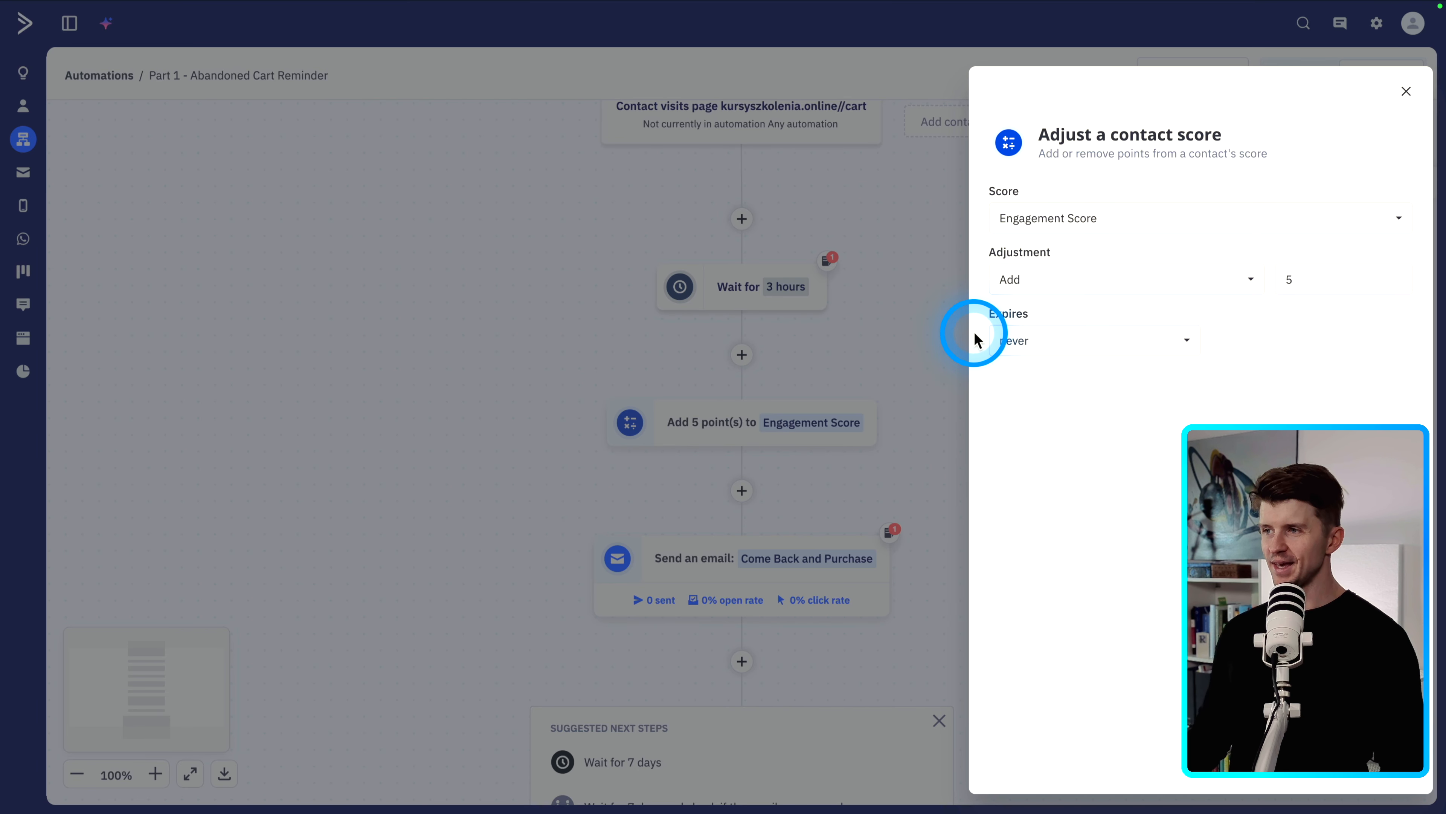
click(1033, 343)
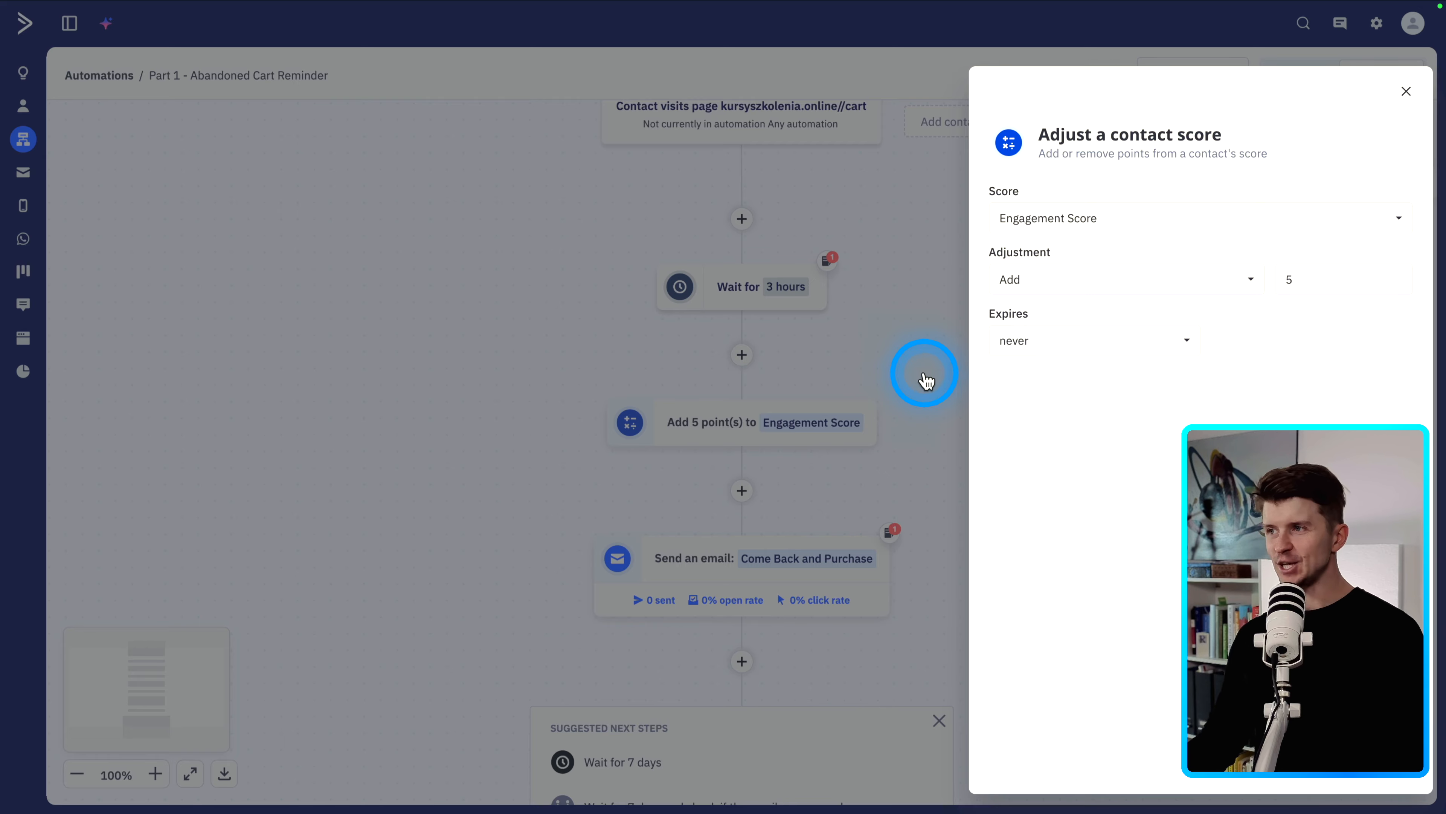
click(905, 364)
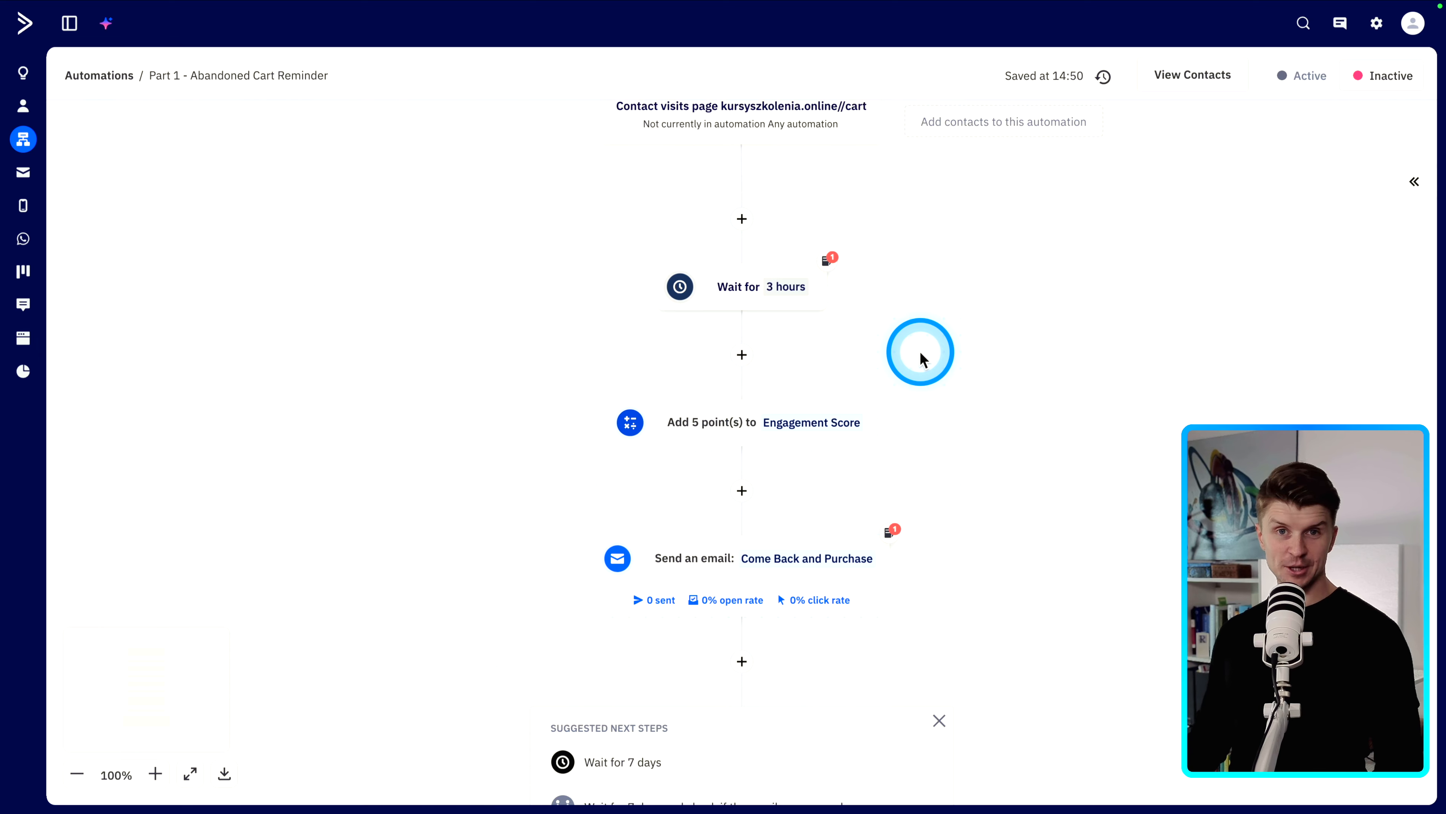